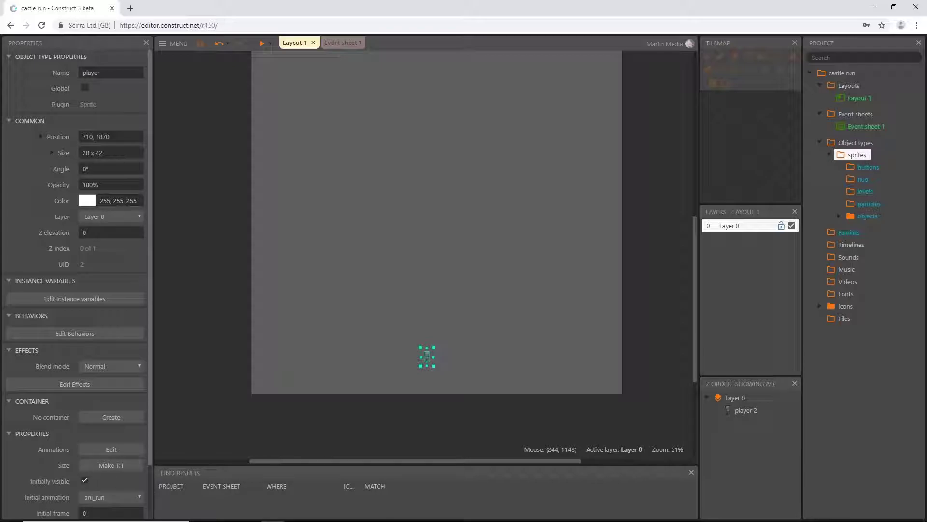
- Insert a new Sprite object into Layout 1, placing it just outside the layout's left edge
double_click(312, 184)
scroll(585, 265, "down", 2)
scroll(585, 271, "down", 2)
double_click(594, 275)
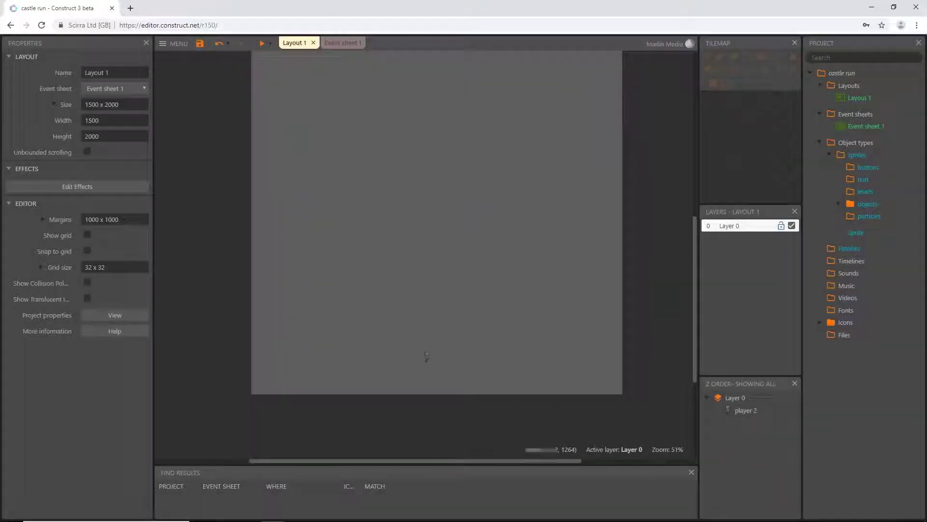
left_click(426, 357)
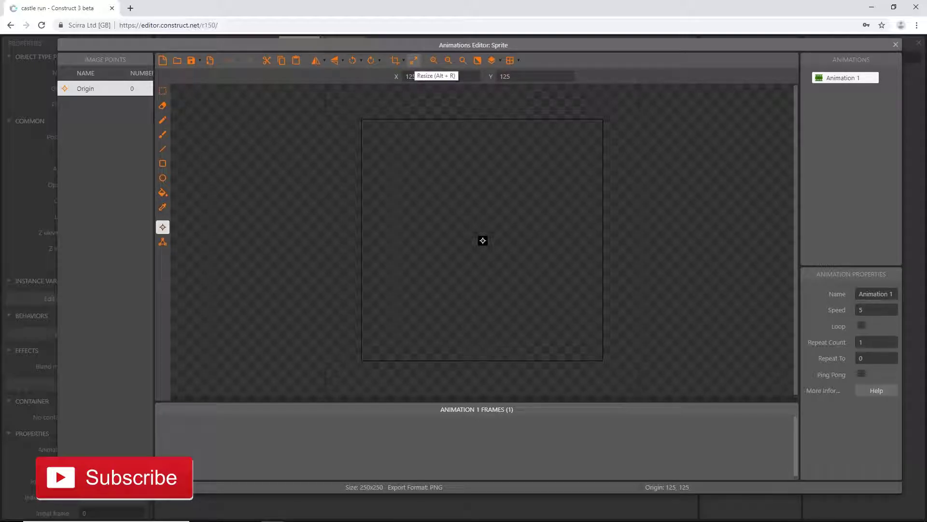
- Resize the new sprite's image canvas to 32 x 32 pixels
left_click(413, 60)
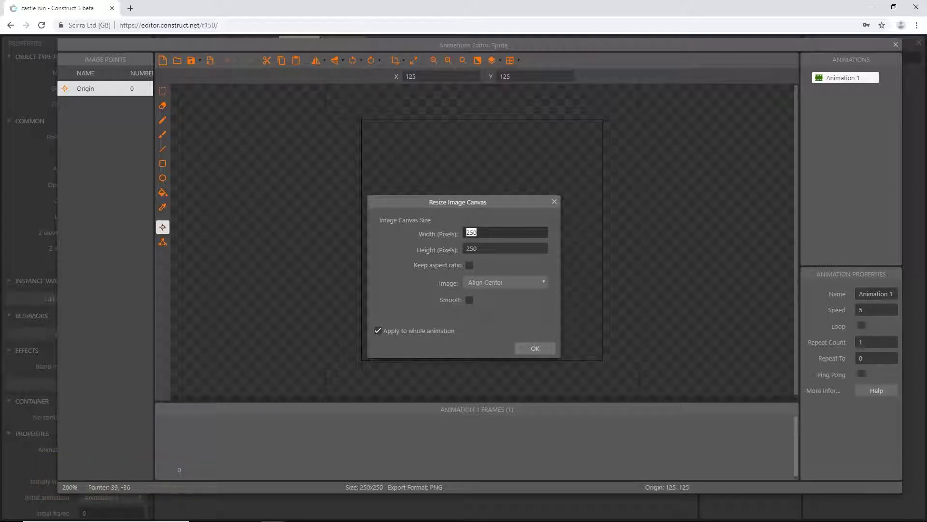
type("32")
key("Tab")
type("32")
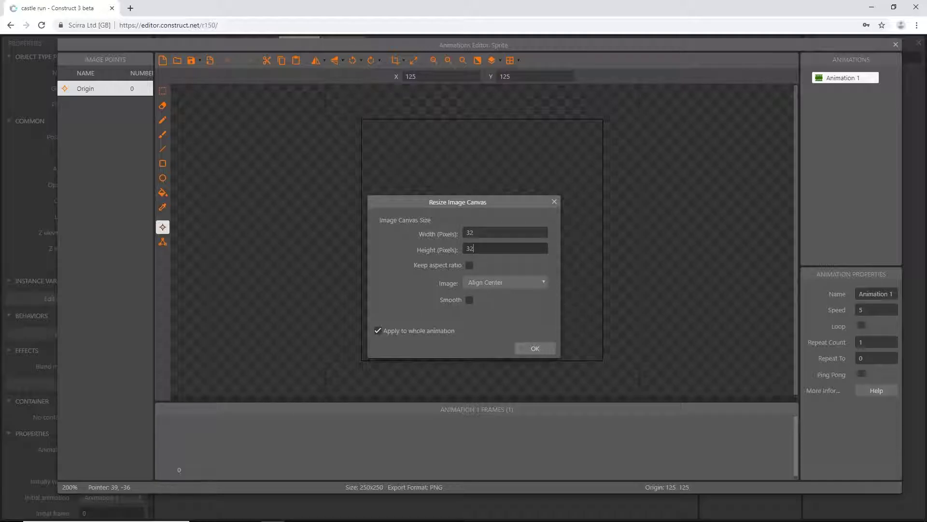
key("Return")
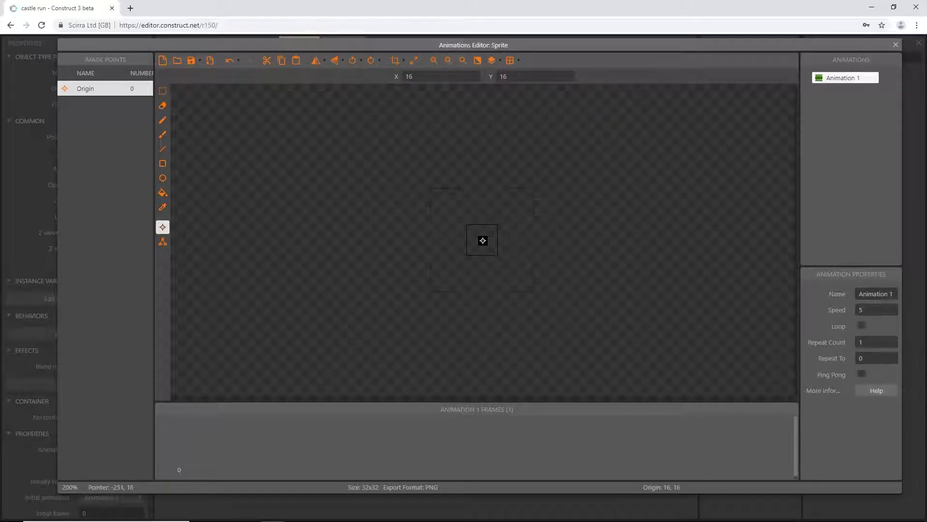
- Move the sprite's origin to its top-left corner at 0, 0 and display its collision polygon
key("KP_7")
right_click(96, 91)
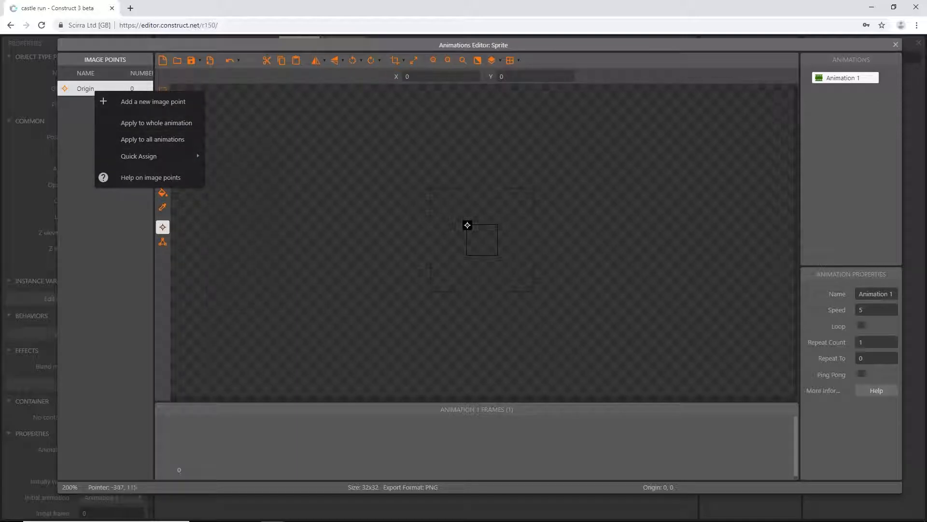
left_click(163, 242)
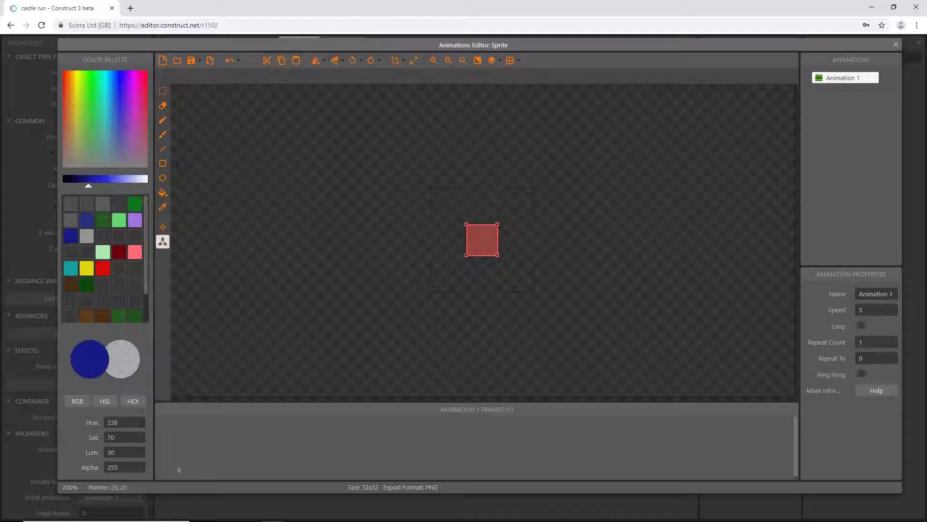
scroll(572, 232, "up", 1, "ctrl")
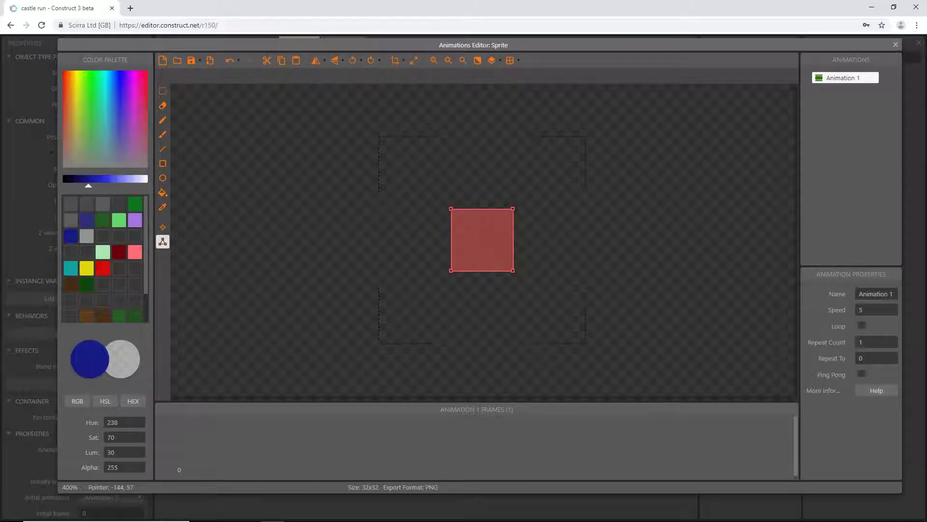
- Flood fill the sprite's image with dark red (hue 2, lum 30) and close the animations editor
left_click(65, 72)
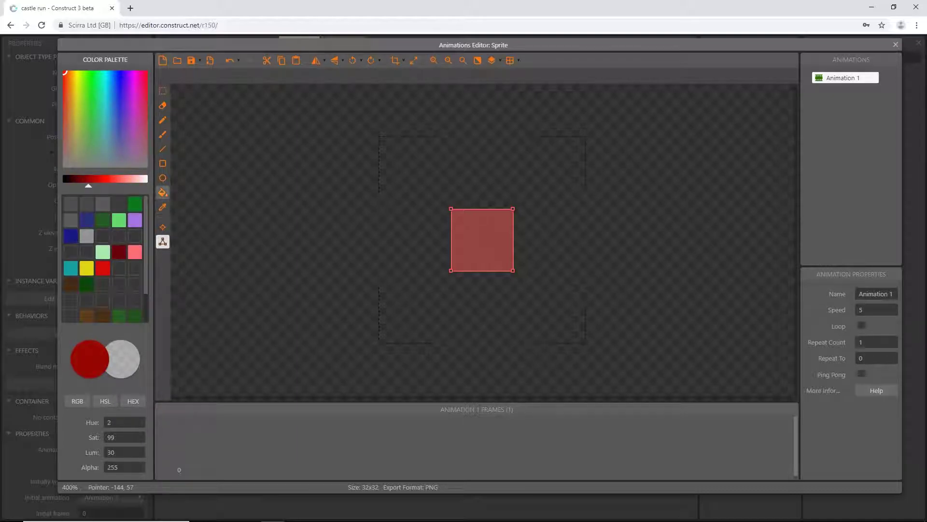
left_click(163, 192)
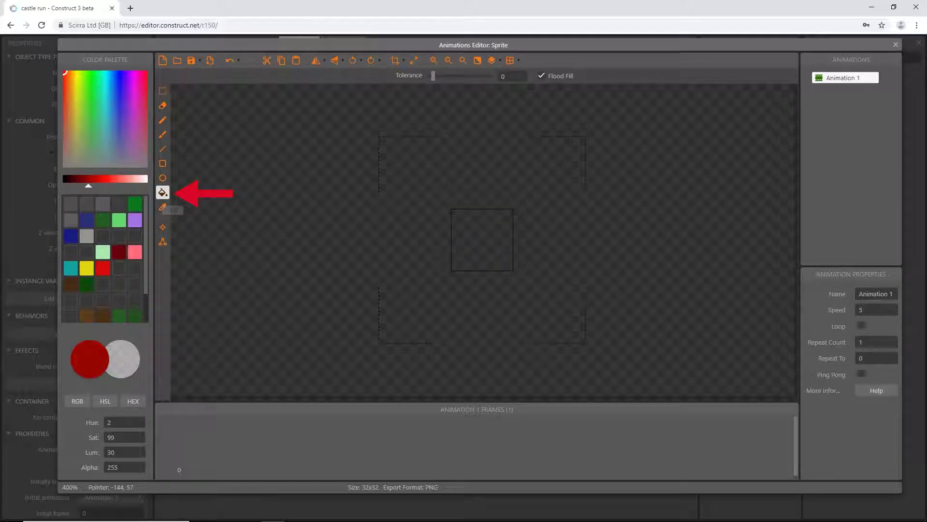
left_click(476, 243)
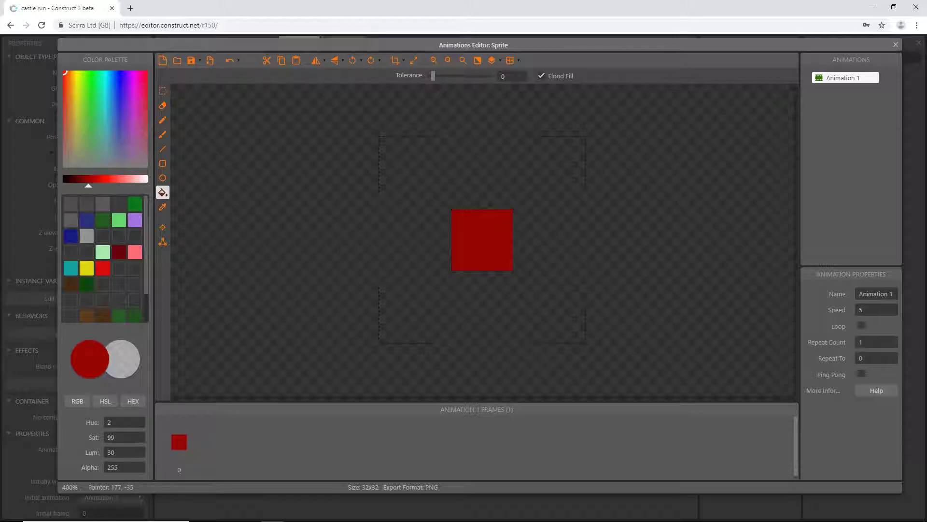
left_click(896, 45)
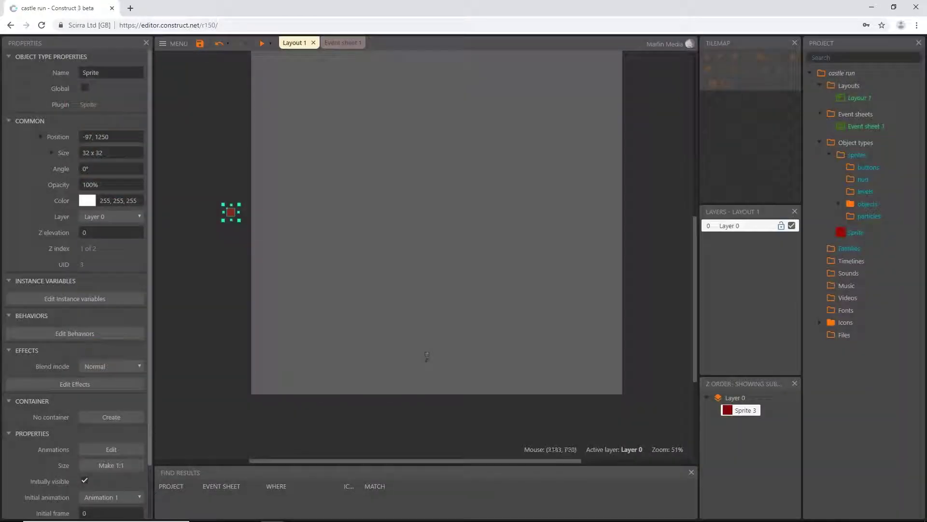
- Rename the red sprite as collision_floor
left_click(111, 72)
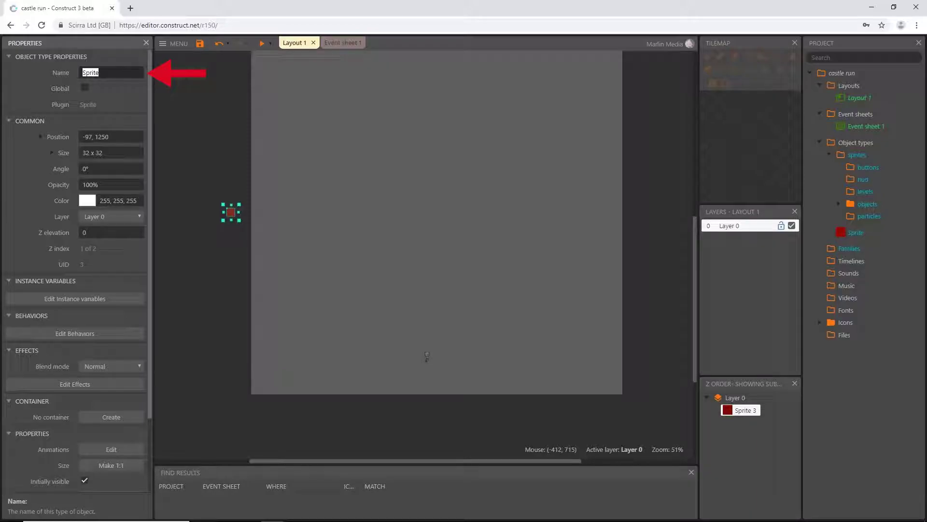
type("collision_floor")
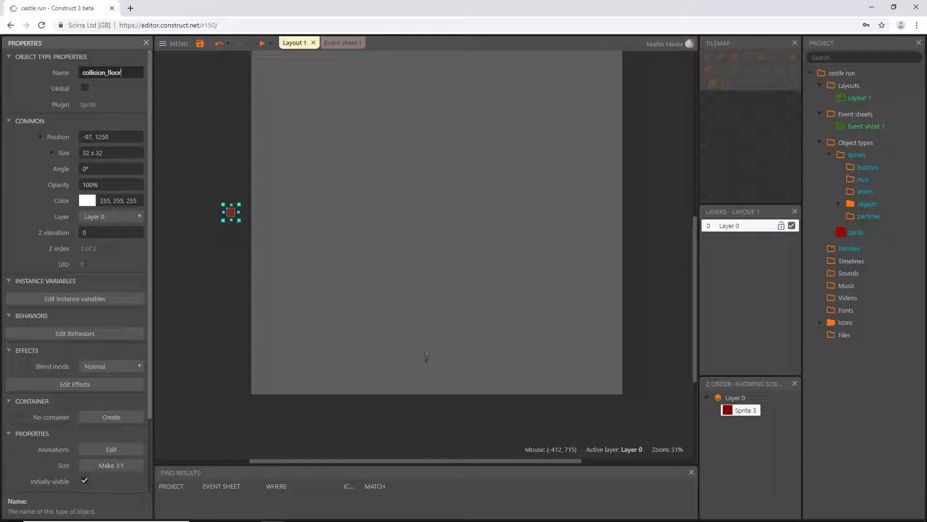
key("Return")
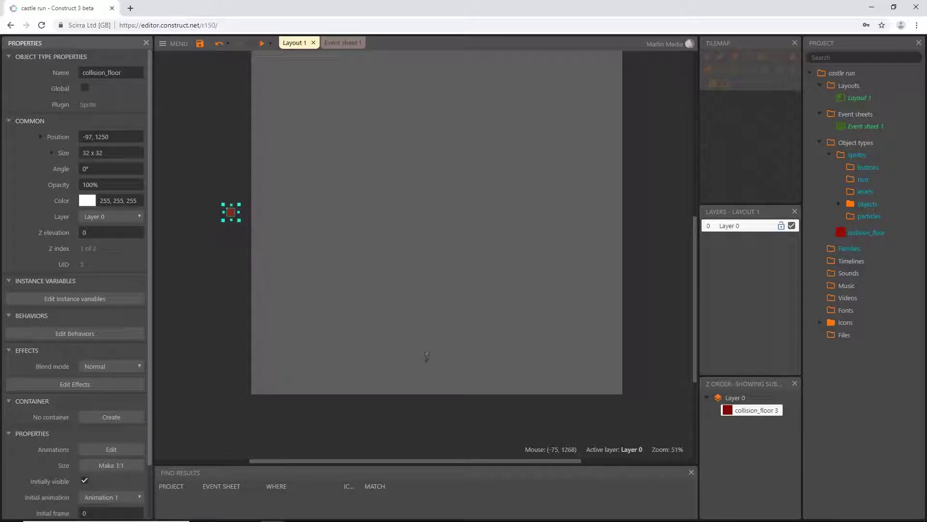
- Clone the collision_floor object type and place the copy below the original, outside the layout
right_click(233, 213)
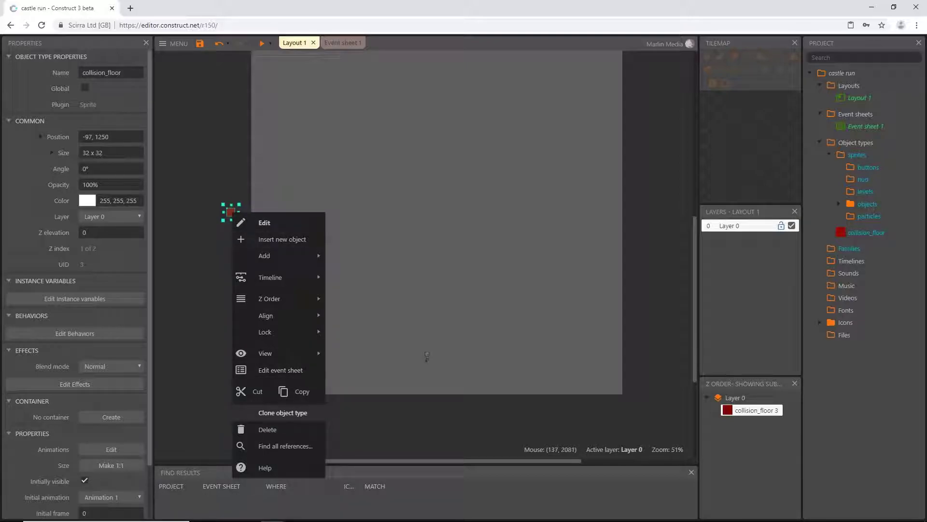
left_click(282, 413)
left_click(231, 246)
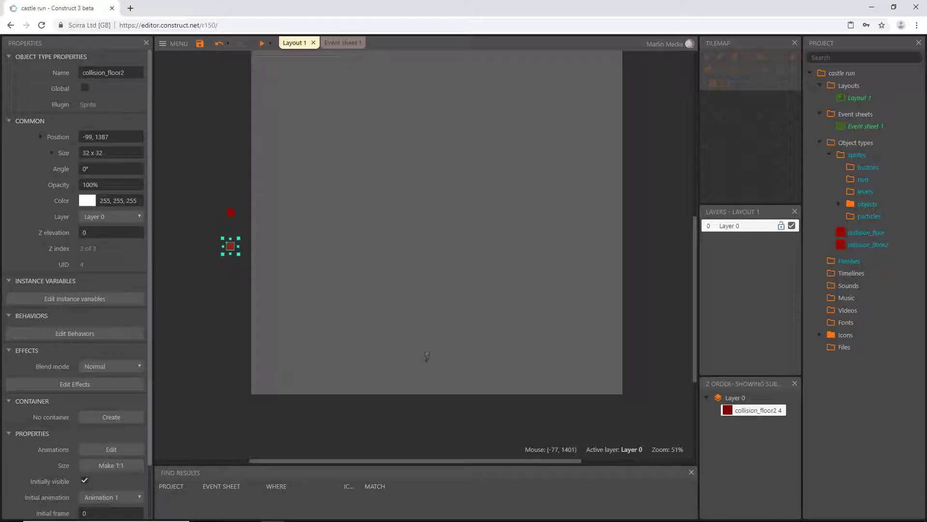
- Flood fill the cloned collision_floor2 image with bright yellow (hue 62, lum 44) and check its origin point
double_click(231, 246)
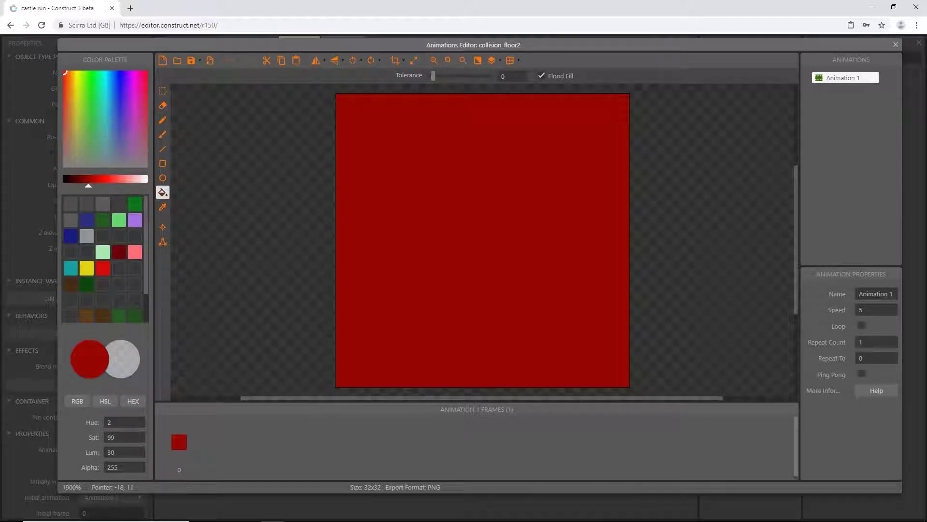
left_click(77, 72)
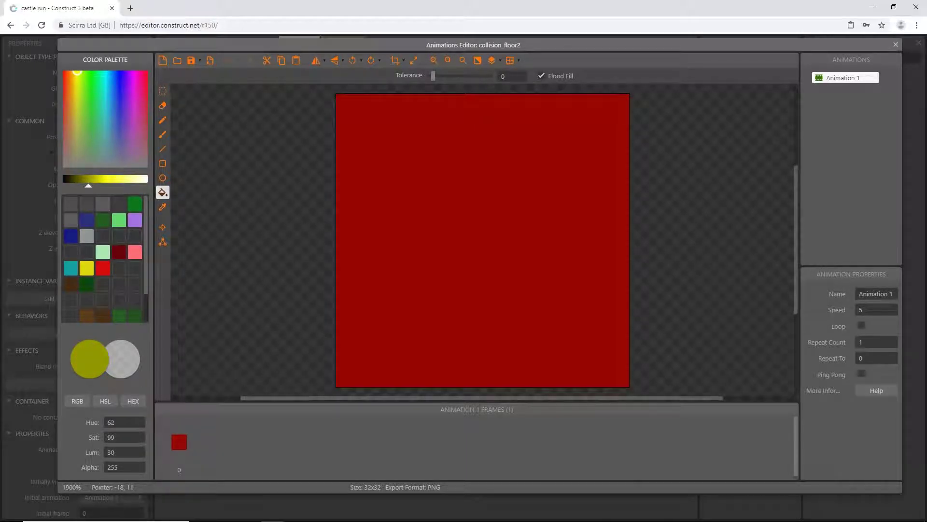
left_click(101, 178)
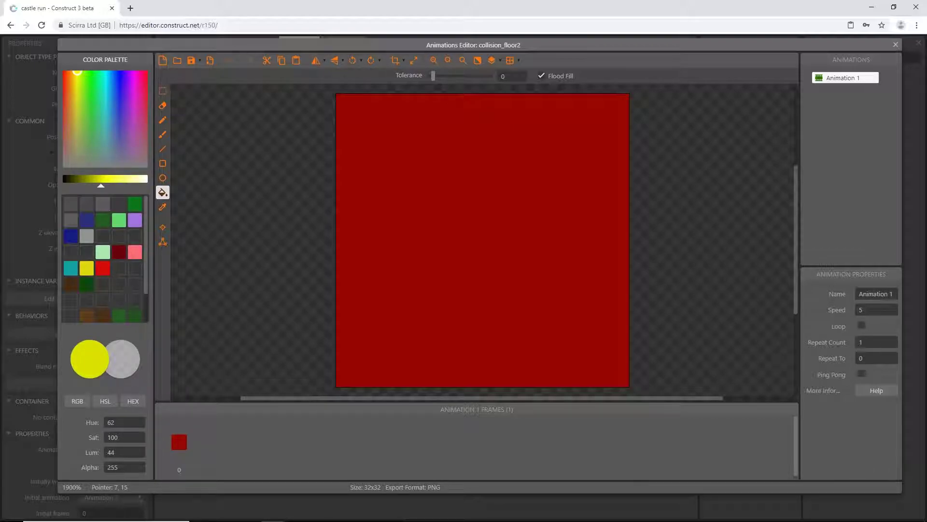
left_click(432, 208)
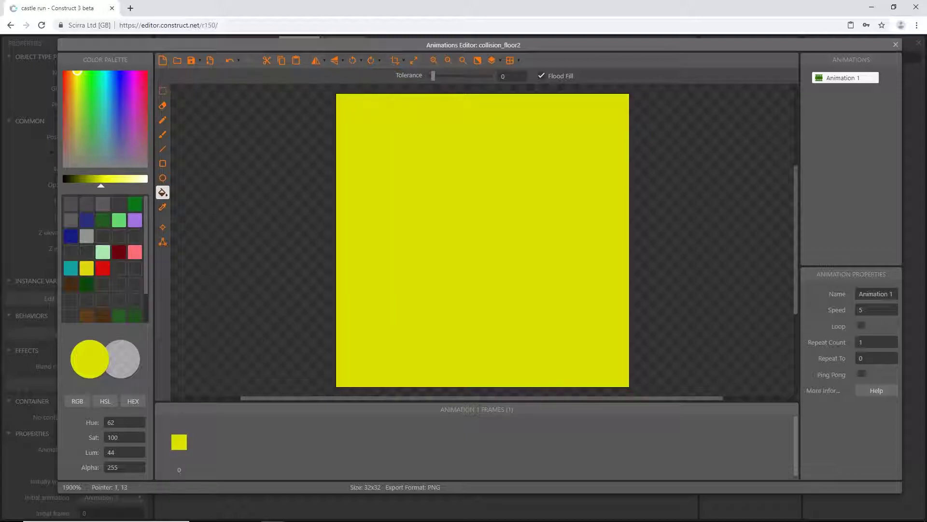
left_click(163, 227)
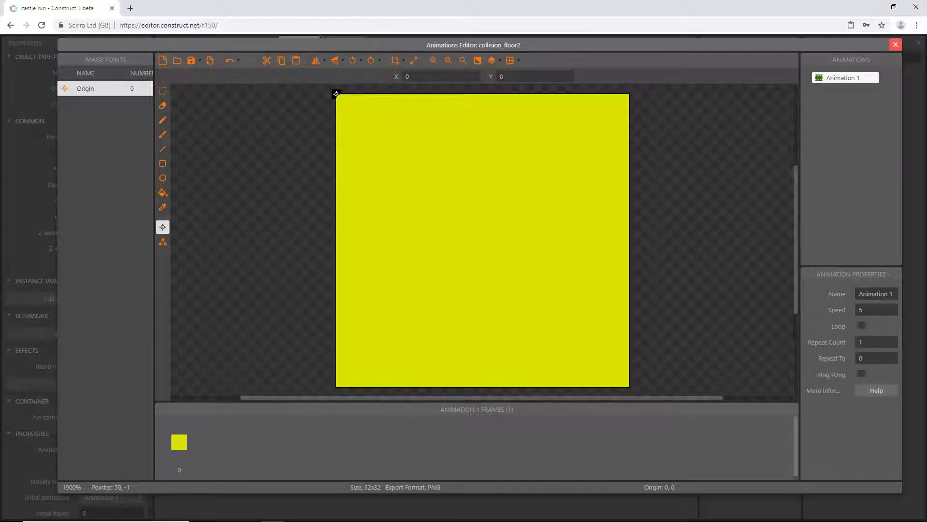
left_click(896, 44)
- Rename the yellow sprite as collision_wall
left_click(116, 73)
left_click_drag(126, 73, 108, 73)
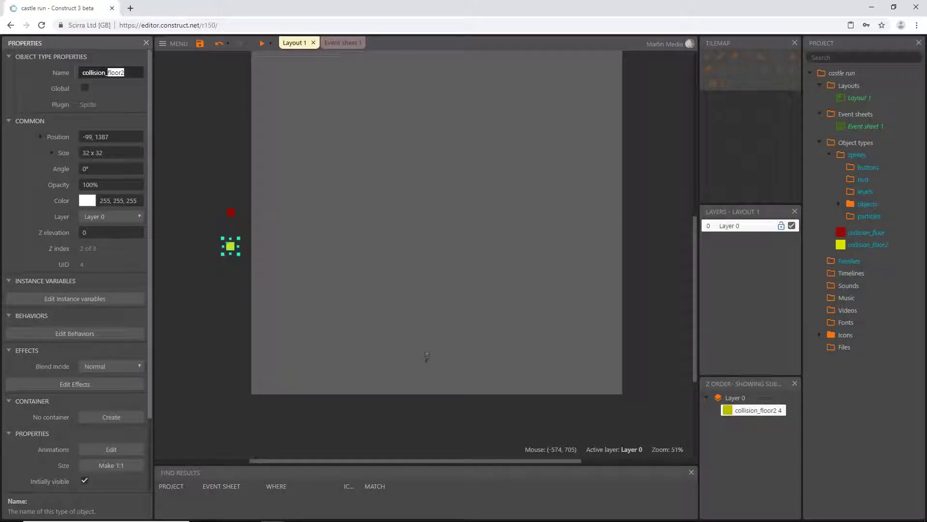
type("wall")
key("Return")
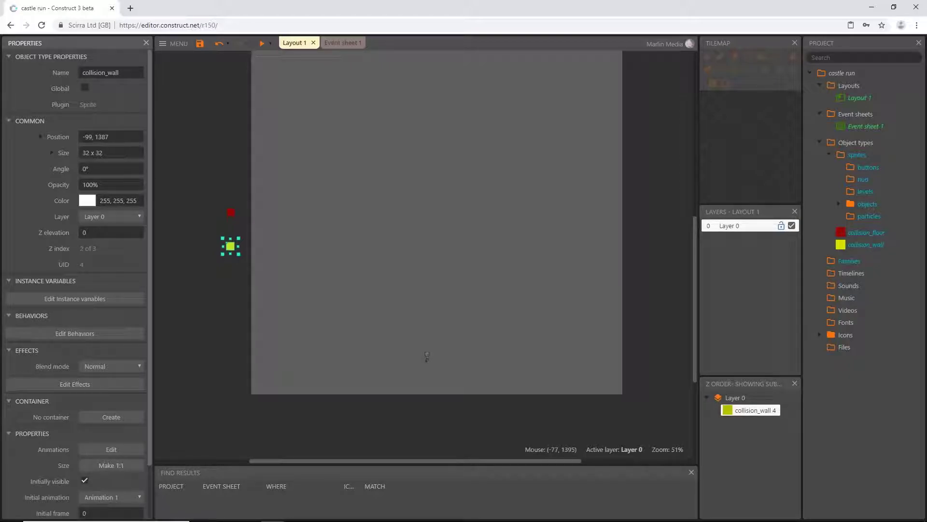
- Clone the collision_wall object type and place the copy below the yellow square
right_click(230, 247)
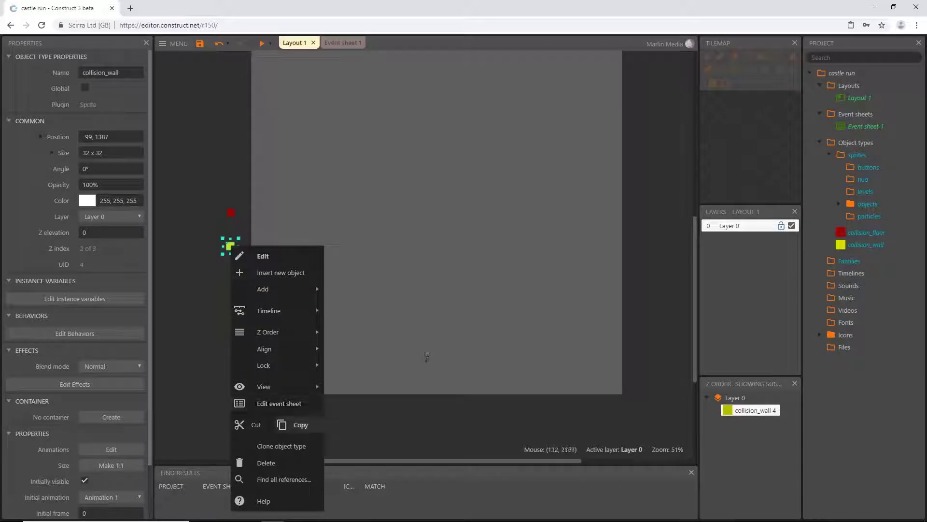
left_click(281, 446)
left_click_drag(231, 246, 232, 281)
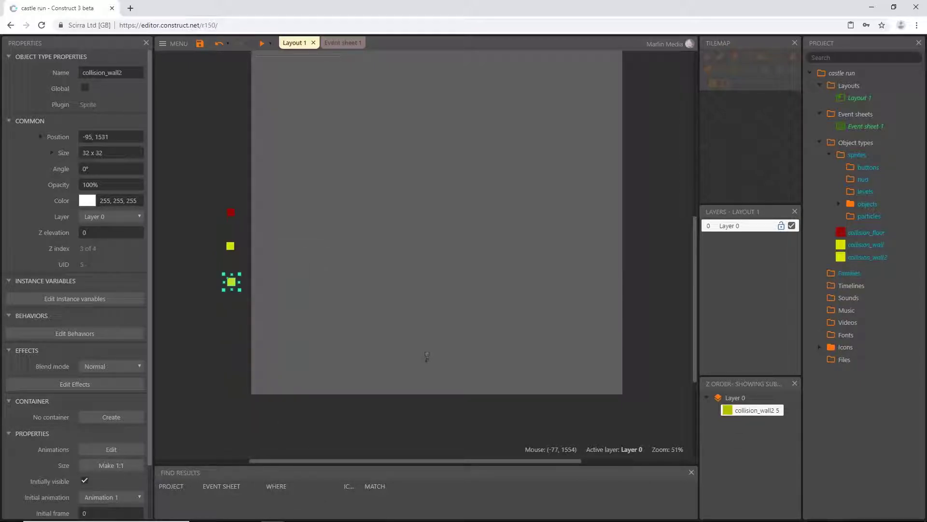
- Flood fill the cloned collision_wall2 image with green (hue 100) and close the animations editor
double_click(231, 282)
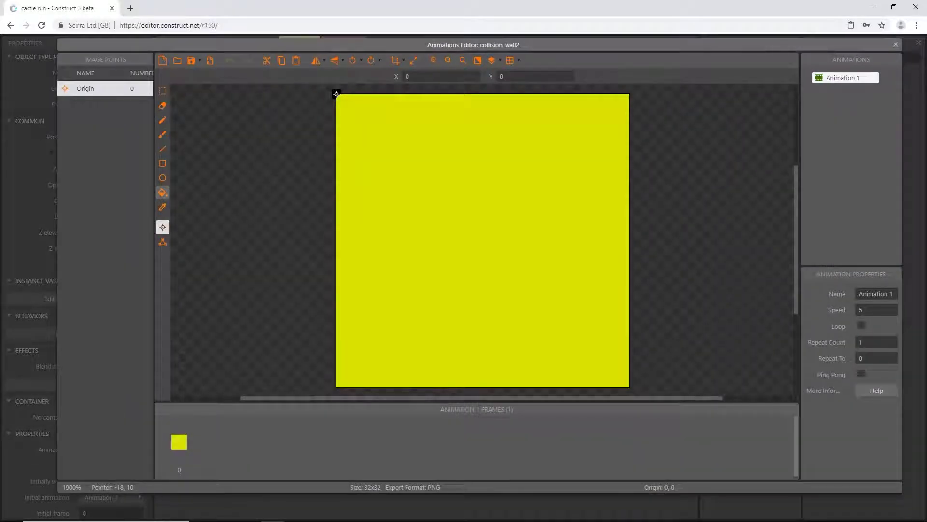
left_click(163, 192)
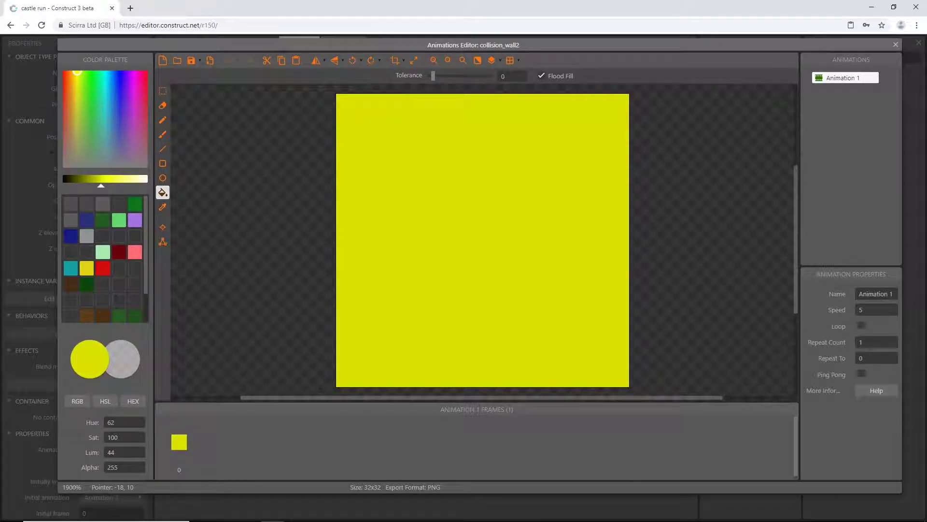
left_click_drag(77, 72, 86, 71)
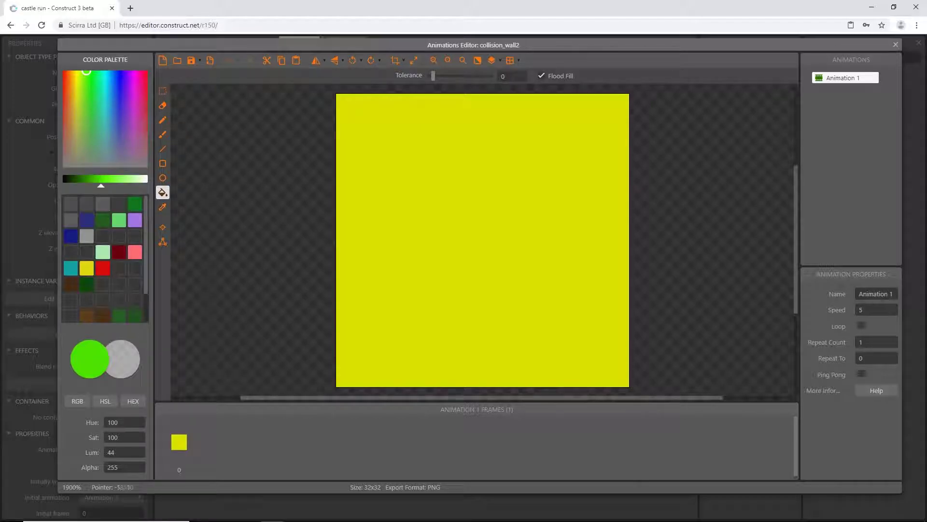
left_click(426, 356)
key("Escape")
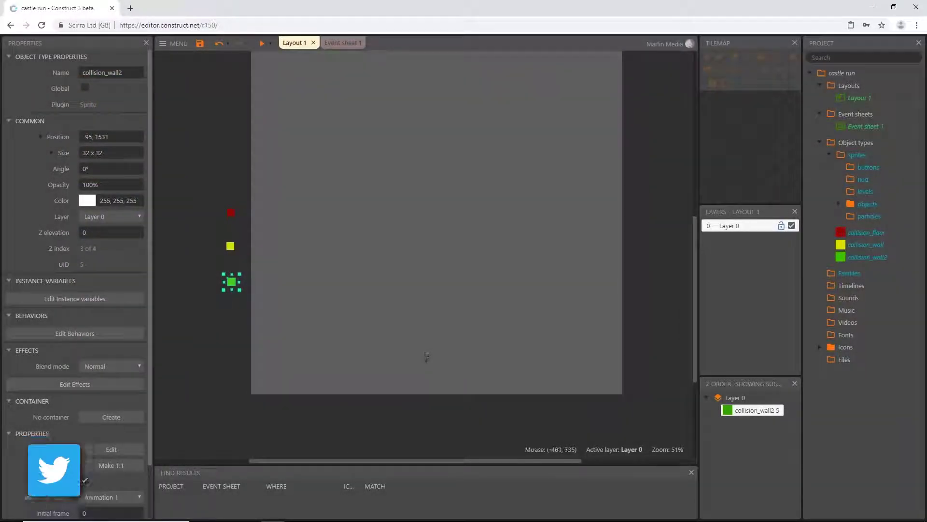
- Rename the green sprite as collision_jumpThrough
left_click(128, 74)
left_click(128, 74)
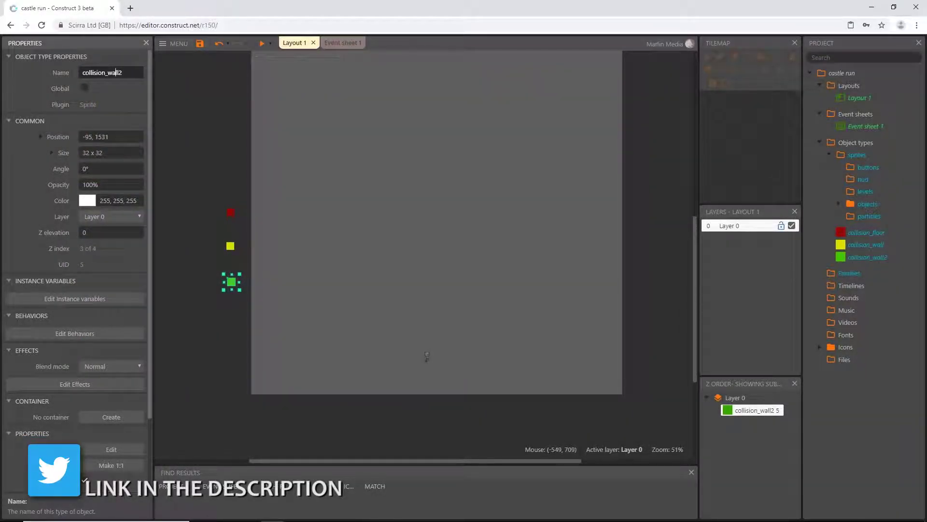
key("shift+Left")
key("shift+Left")
key("shift+Left")
key("shift+Left")
key("shift+Left")
type("jumpThrough")
key("Tab")
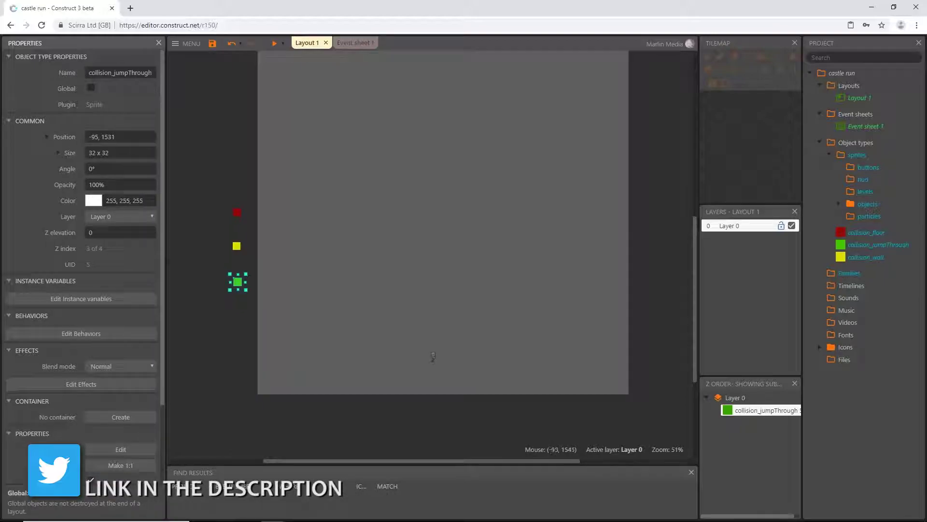
- Clone the collision_jumpThrough object type and place the copy below the green square
right_click(238, 283)
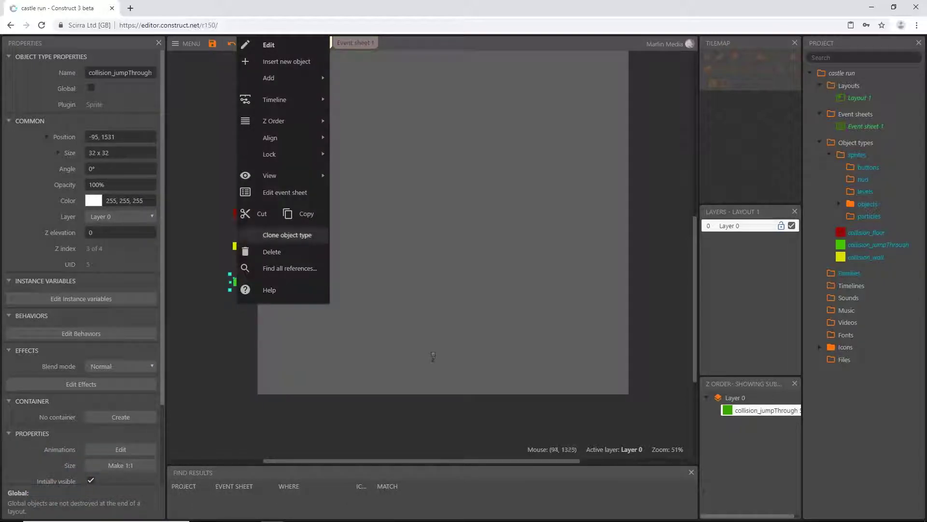
left_click(284, 235)
left_click_drag(240, 283, 245, 325)
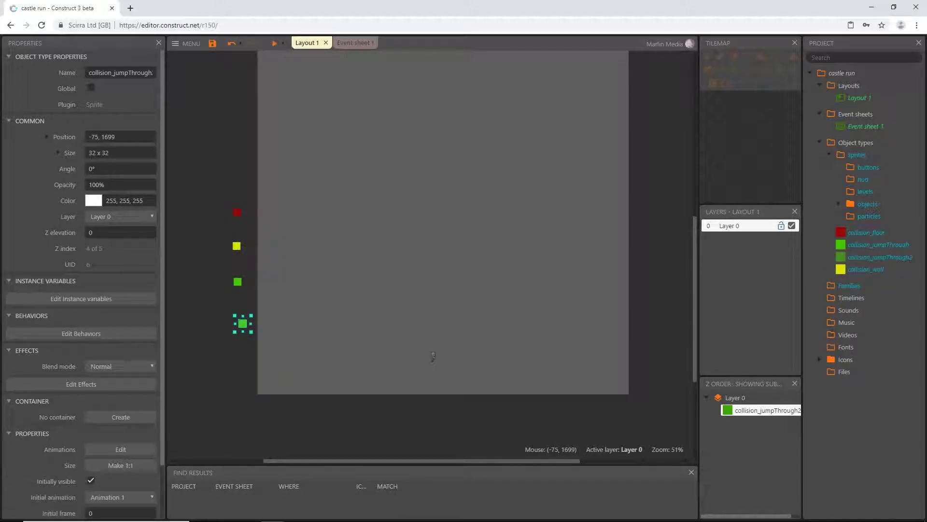
- Flood fill the collision_jumpThrough2 image with magenta (hue 302, saturation 100, luminance 44) and close the animations editor
double_click(245, 325)
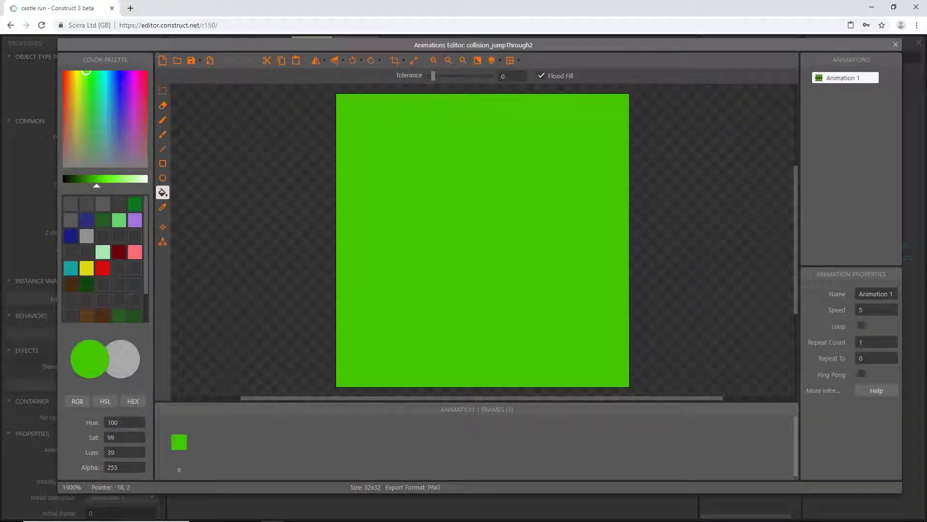
left_click(134, 72)
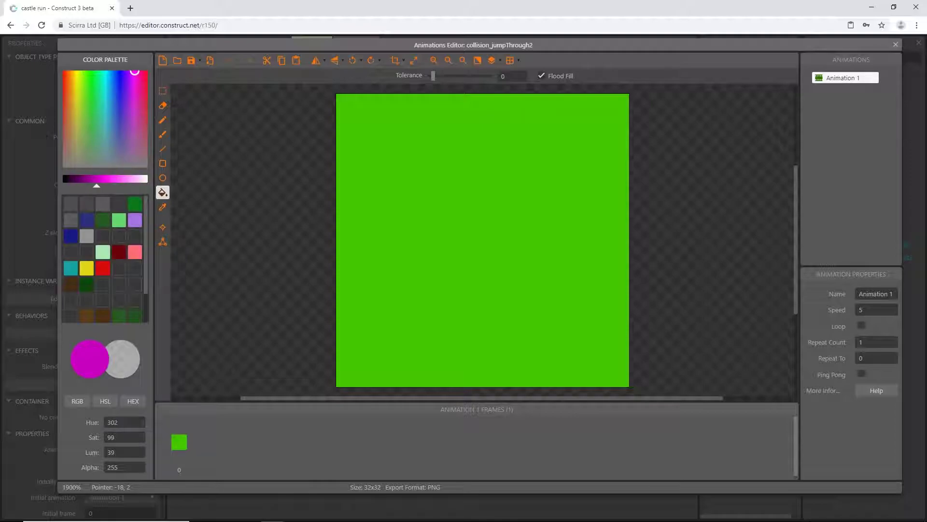
left_click(100, 179)
left_click(435, 194)
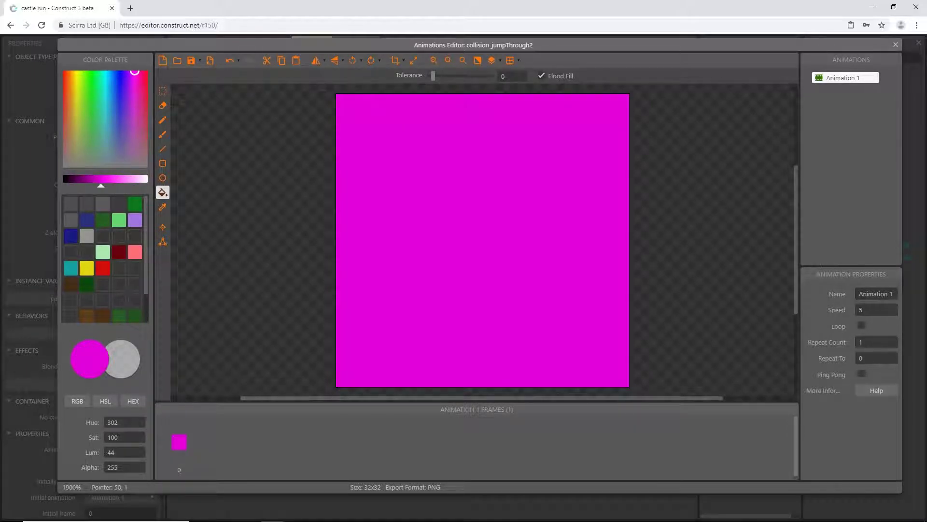
left_click(896, 44)
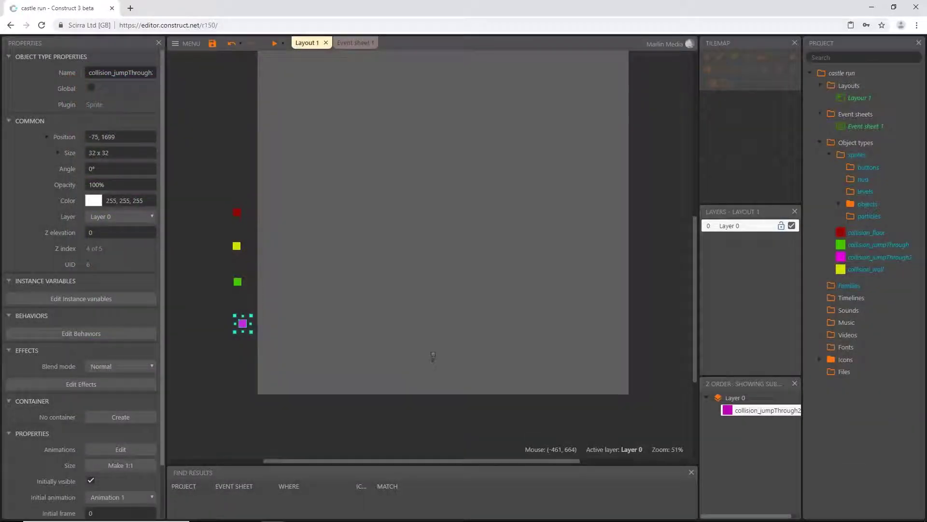
- Rename the magenta sprite as collision_death
key("BackSpace")
key("BackSpace")
key("BackSpace")
key("BackSpace")
key("BackSpace")
key("BackSpace")
key("BackSpace")
key("BackSpace")
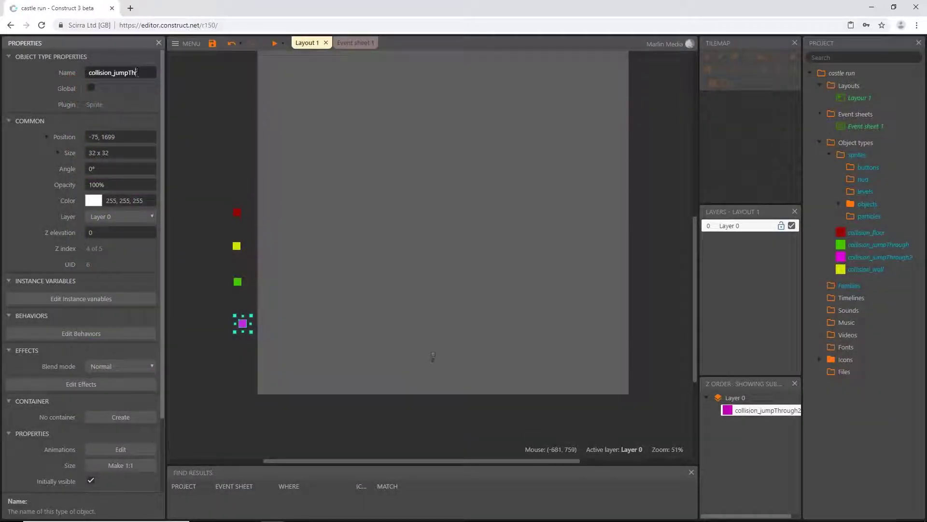
key("BackSpace")
key("BackSpace")
key("BackSpace")
key("BackSpace")
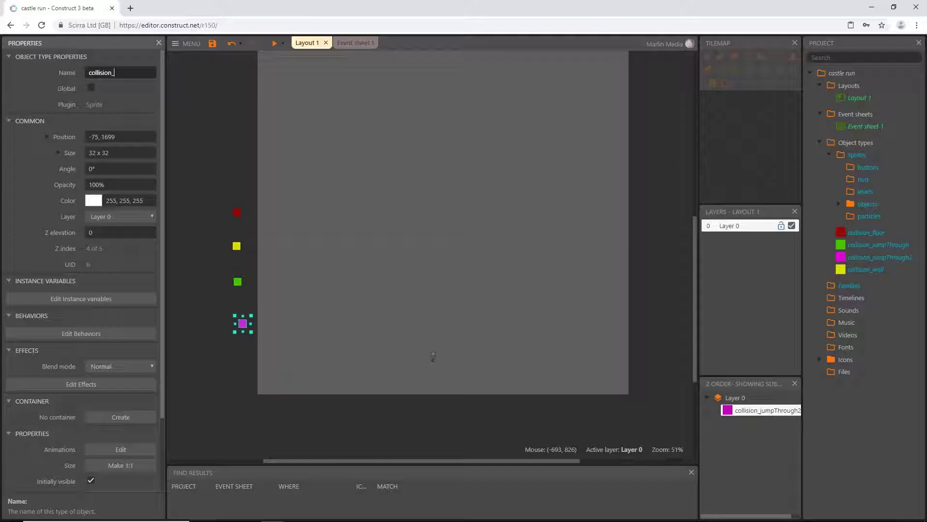
type("death")
key("Return")
- Gather the green, yellow and red squares into a compact column above the magenta square, beside the layout's left edge
scroll(210, 261, "up", 1, "ctrl")
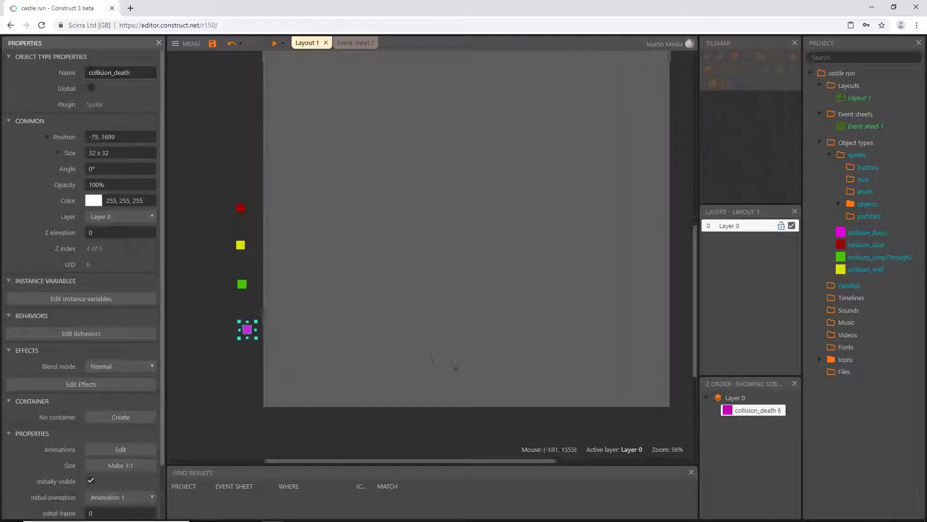
left_click_drag(238, 284, 244, 312)
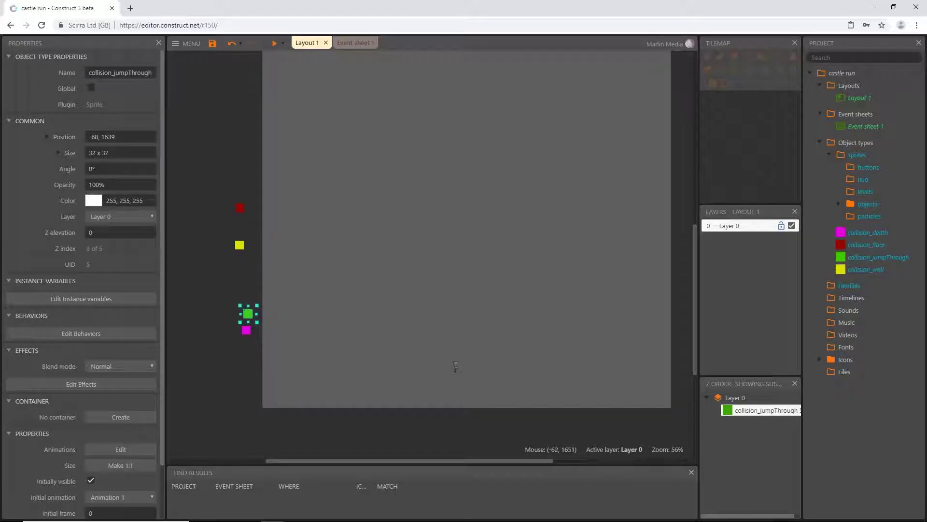
left_click(234, 275)
left_click_drag(239, 245, 250, 293)
left_click(239, 208)
left_click_drag(239, 208, 249, 274)
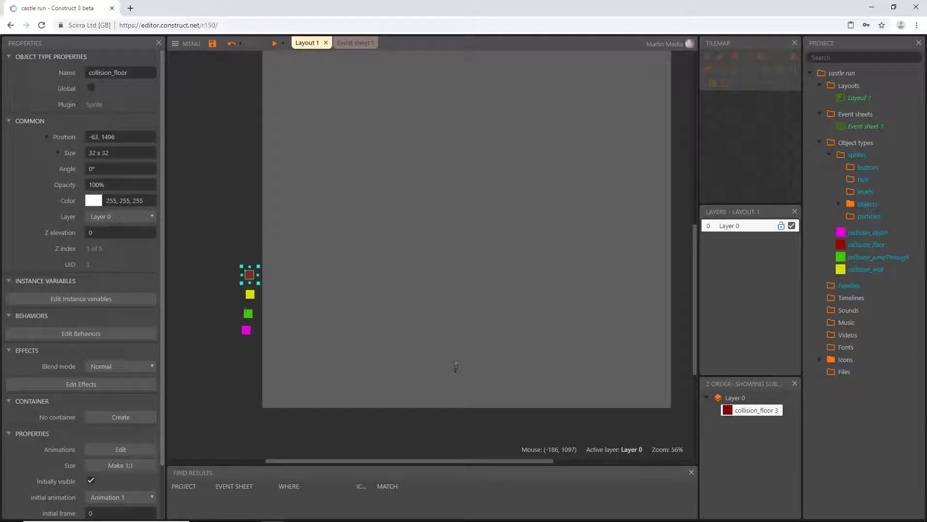
- Enable snap to grid for Layout 1 with the 32 x 32 grid, showing the grid briefly and hiding it again
left_click(212, 161)
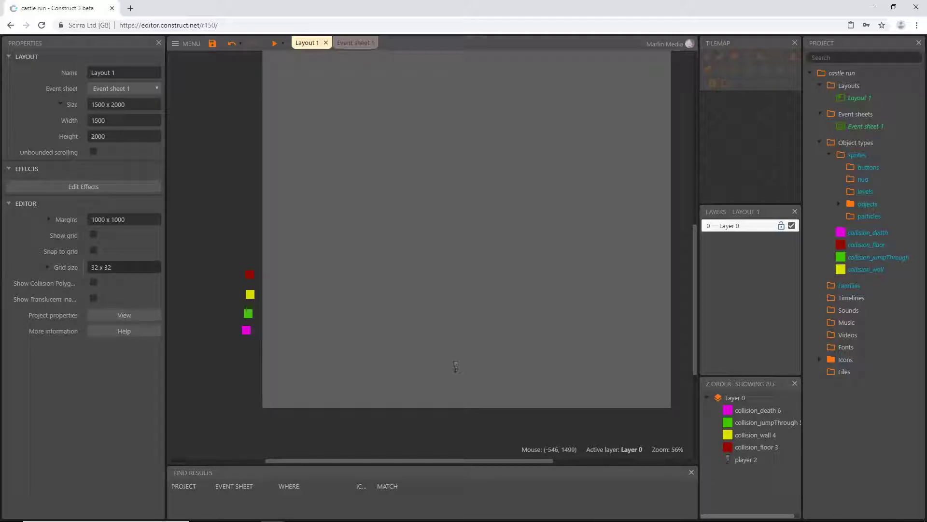
left_click(47, 267)
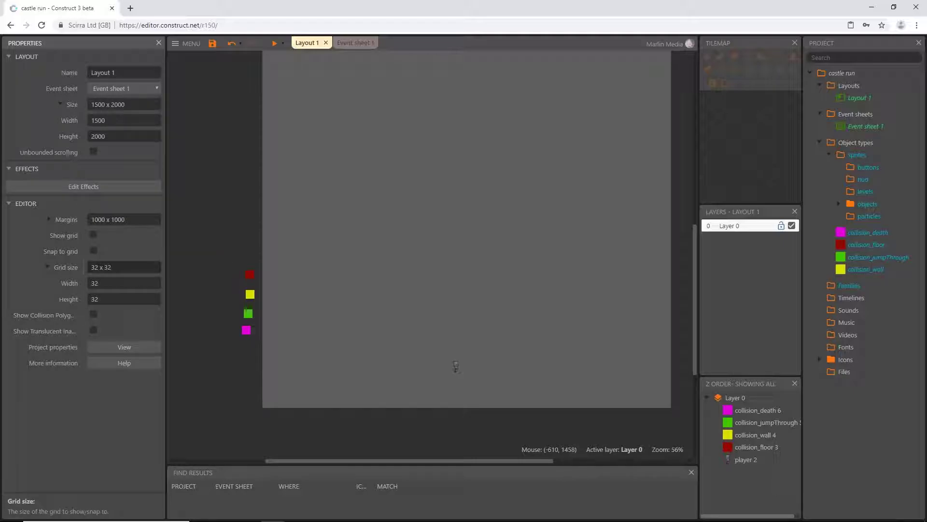
left_click(93, 250)
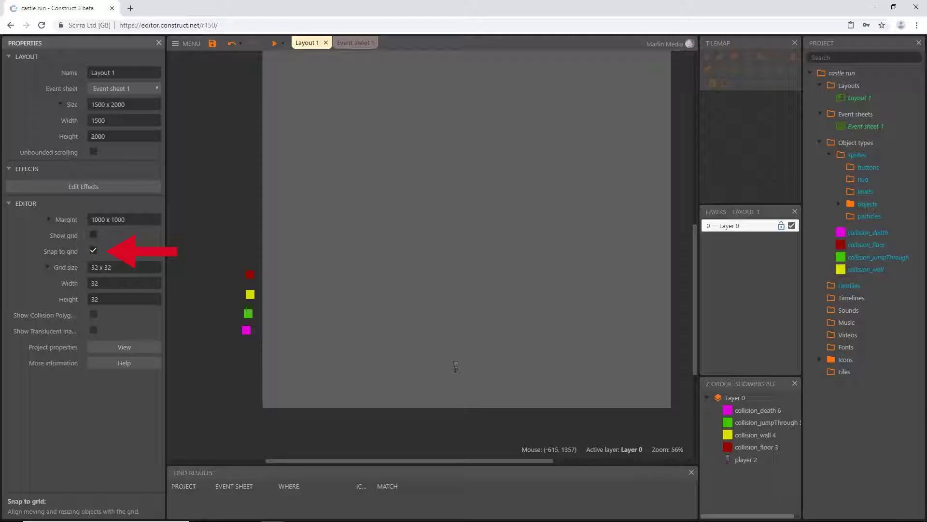
left_click(94, 235)
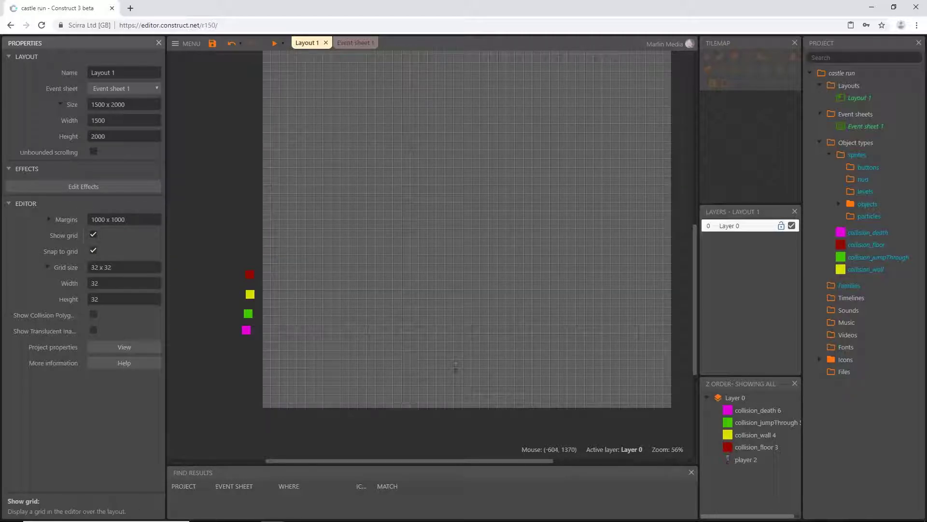
left_click(93, 235)
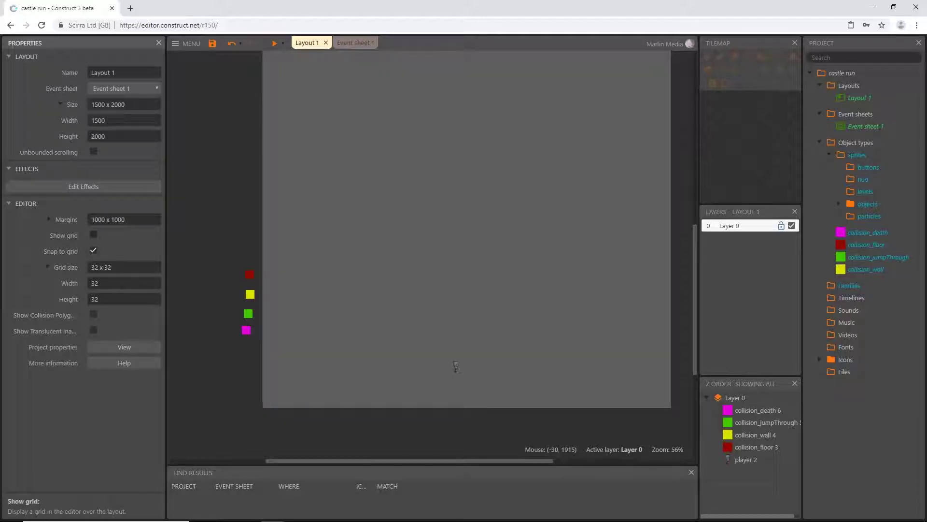
- Snap the four collision squares into an evenly spaced column at X -96, with red at Y 1536 and magenta at Y 1728
scroll(254, 380, "up", 8, "ctrl")
left_click(239, 293)
mouse_move(239, 292)
left_mouse_down()
mouse_move(225, 308)
mouse_move(245, 307)
left_mouse_up()
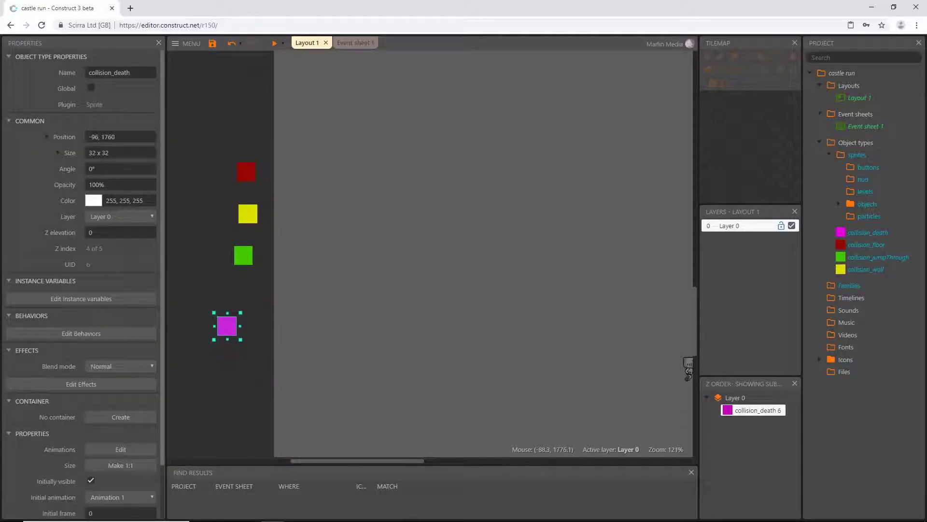
left_click_drag(237, 262, 220, 276)
left_click_drag(246, 210, 225, 228)
left_click_drag(251, 178, 238, 190)
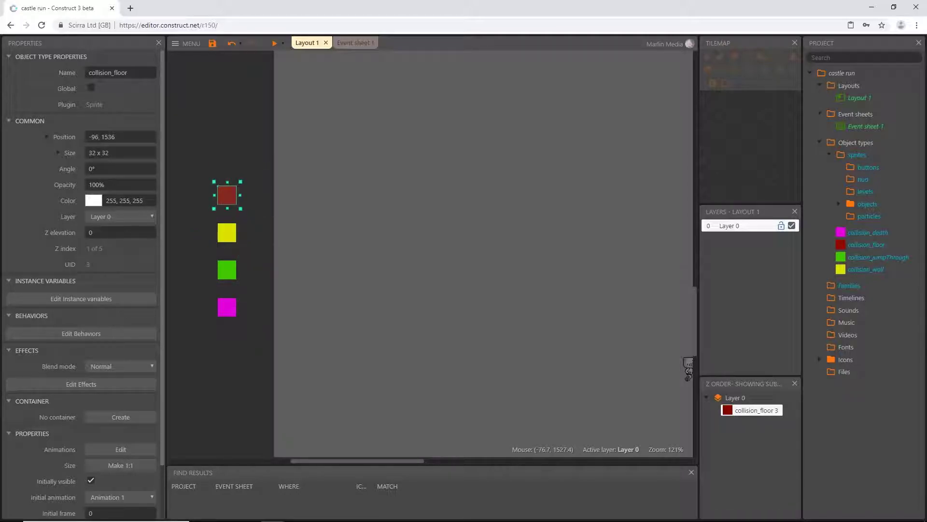
scroll(521, 366, "down", 3, "ctrl")
left_click(521, 367)
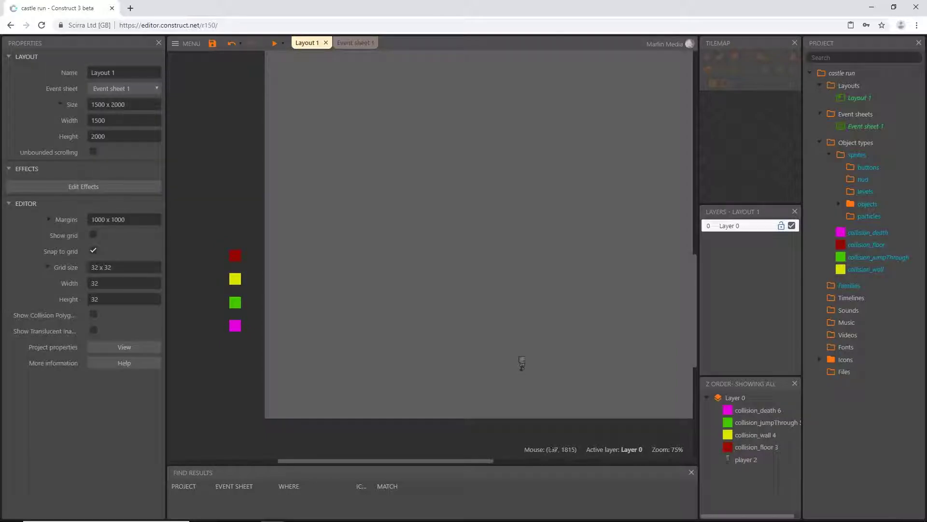
- Add a subfolder named meta under the project's object types
scroll(481, 363, "down", 2, "ctrl")
middle_click_drag(405, 402, 362, 397)
scroll(355, 397, "down", 1)
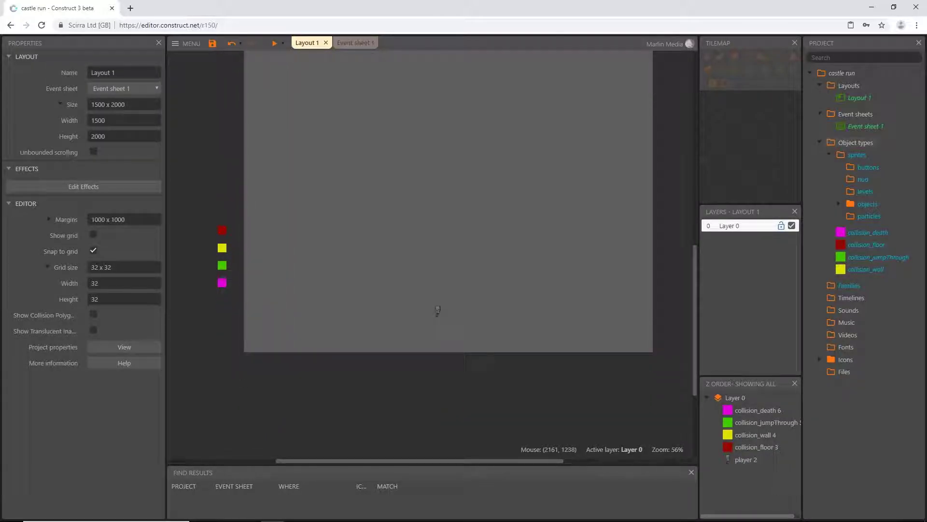
right_click(856, 142)
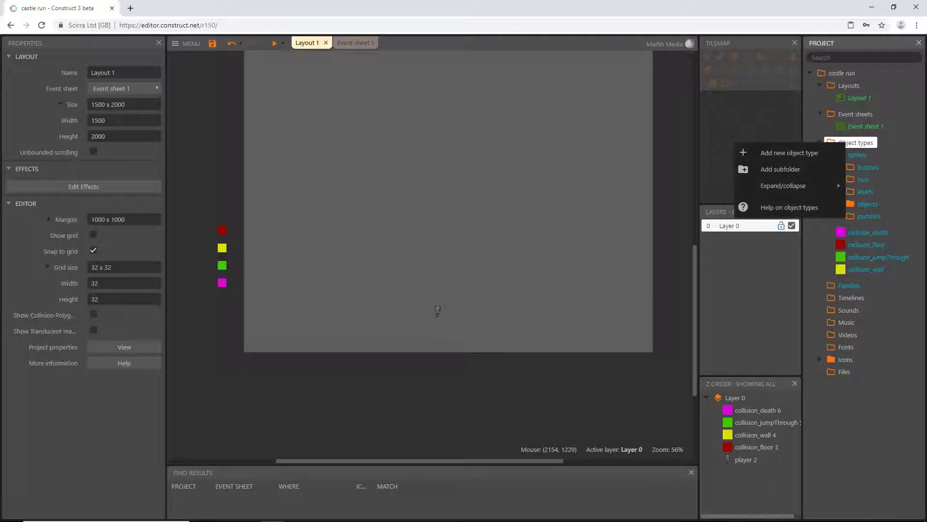
left_click(768, 166)
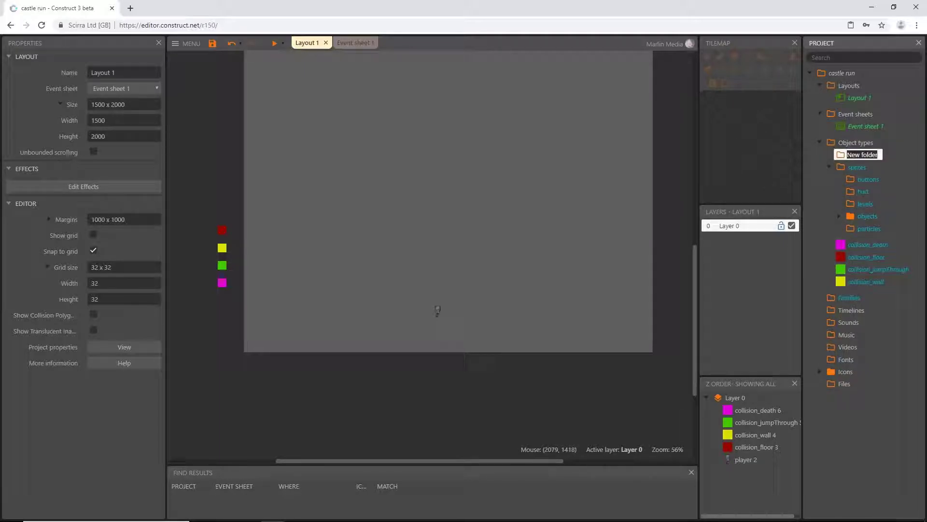
type("meta")
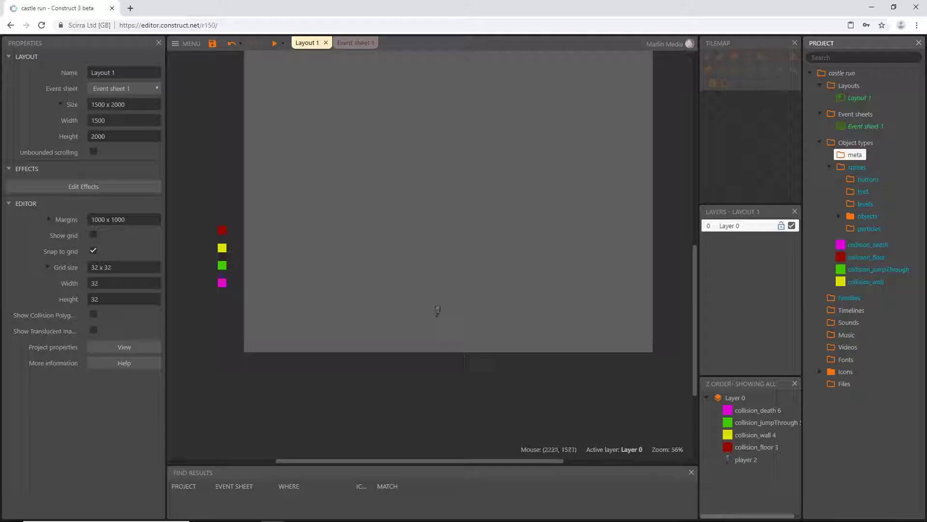
- Move the collision_death, collision_floor, collision_jumpThrough and collision_wall object types into the meta folder
left_click(868, 244)
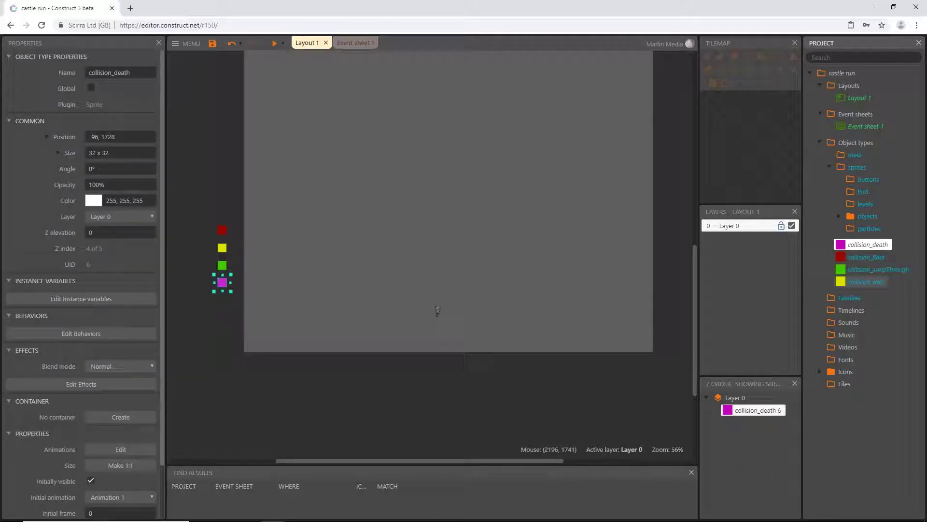
left_click(846, 282, "shift")
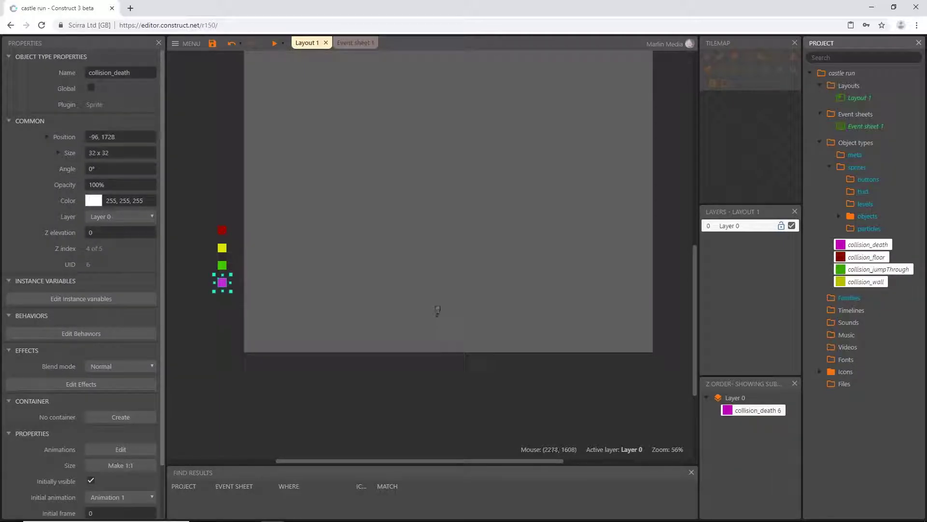
left_click_drag(846, 282, 855, 155)
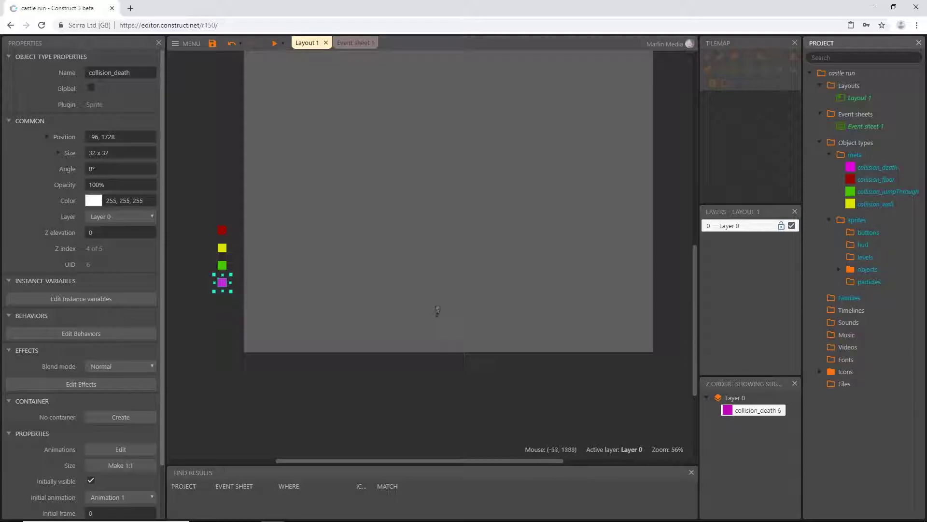
- Move the four collision squares together up to X -128 beside the layout's upper part, and the player to 160, 320
scroll(438, 309, "up", 2, "ctrl")
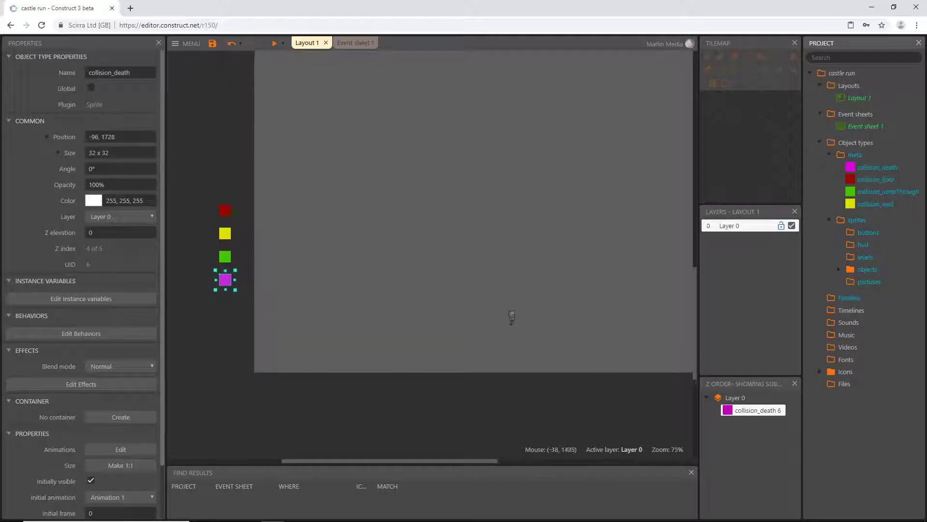
left_click(207, 259)
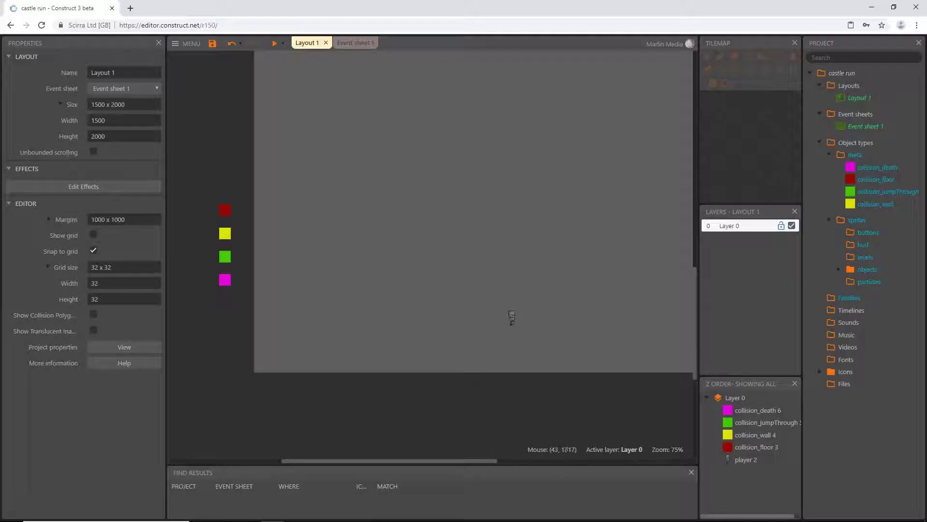
left_click_drag(197, 192, 247, 305)
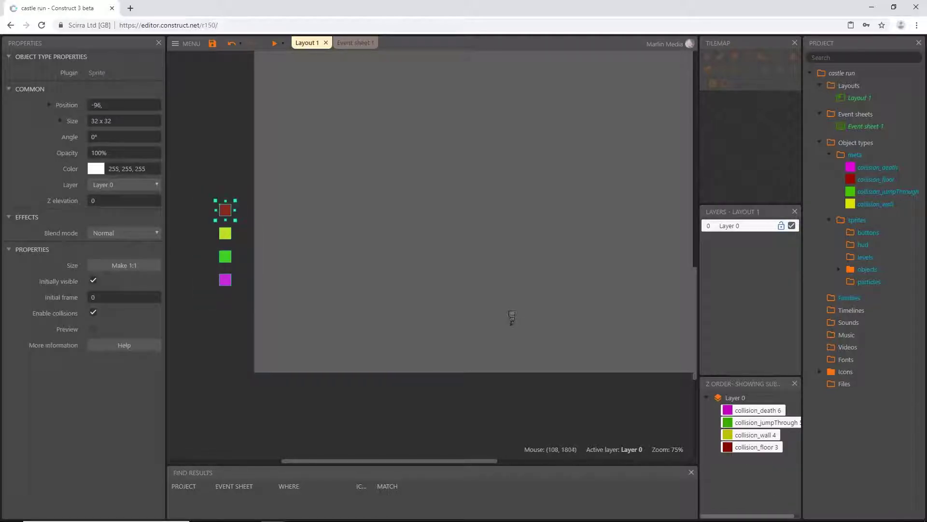
scroll(429, 251, "down", 4, "ctrl")
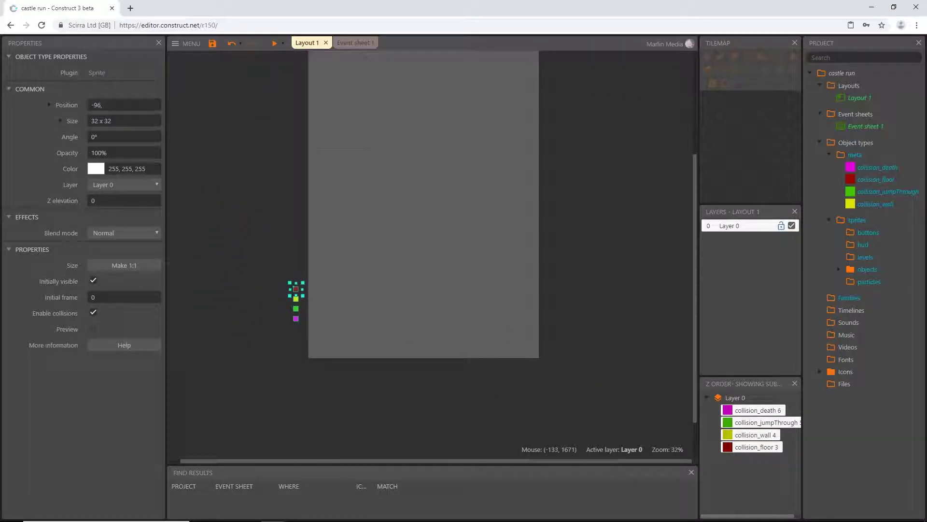
left_click_drag(296, 291, 290, 100)
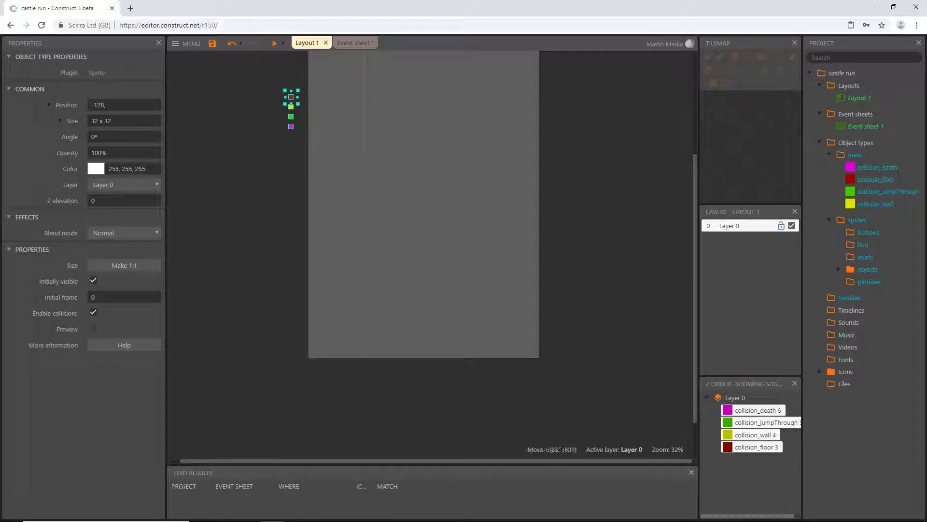
left_click_drag(394, 263, 332, 94)
- Place a copy of the red collision_floor square at 32, 608 below the player and stretch it to 256 x 32
scroll(327, 90, "up", 6, "ctrl")
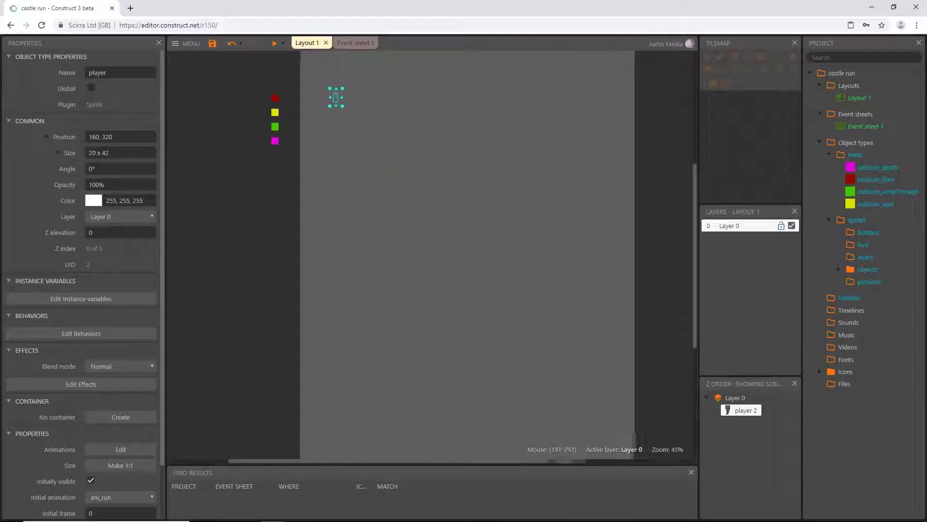
scroll(478, 254, "up", 2, "ctrl")
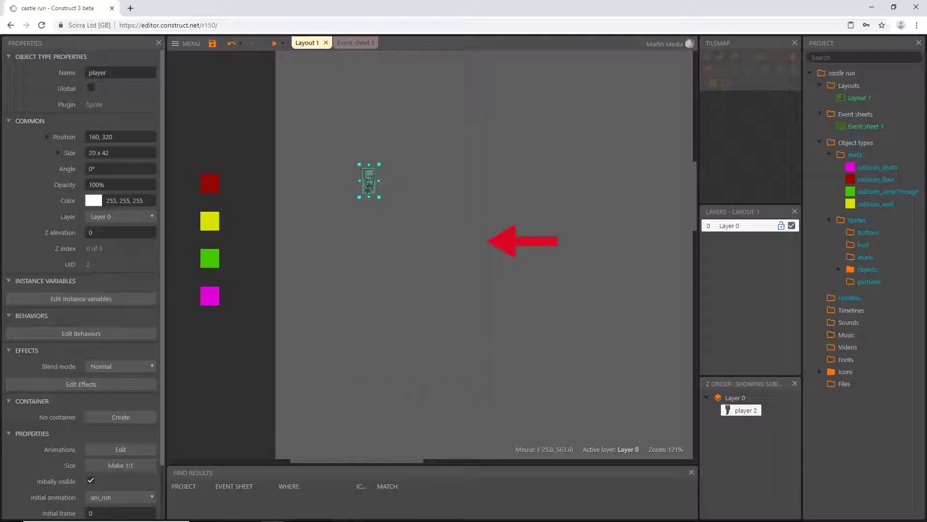
middle_click_drag(205, 350, 254, 361)
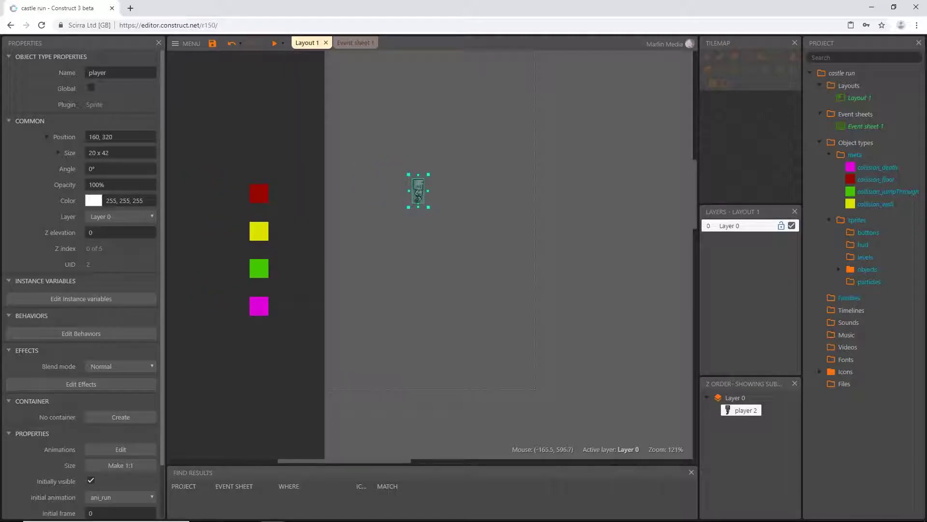
left_click(232, 353)
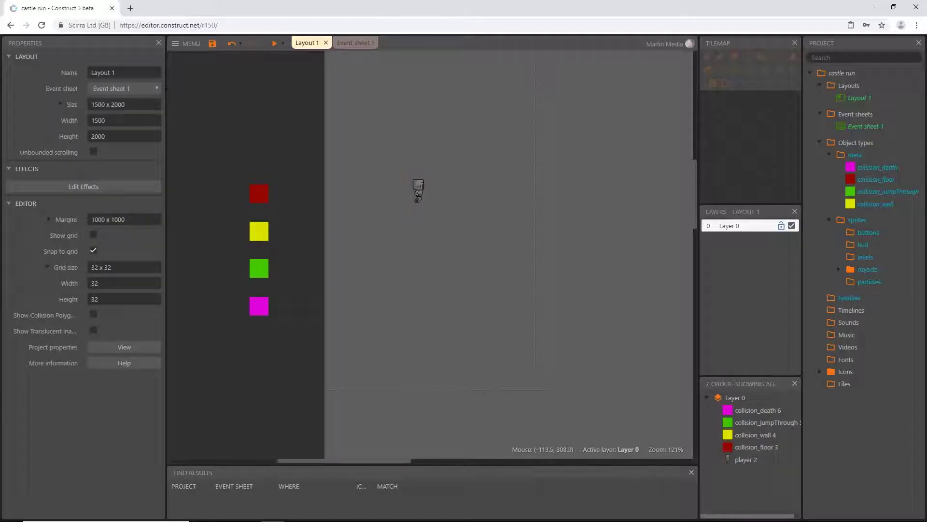
left_click(257, 192)
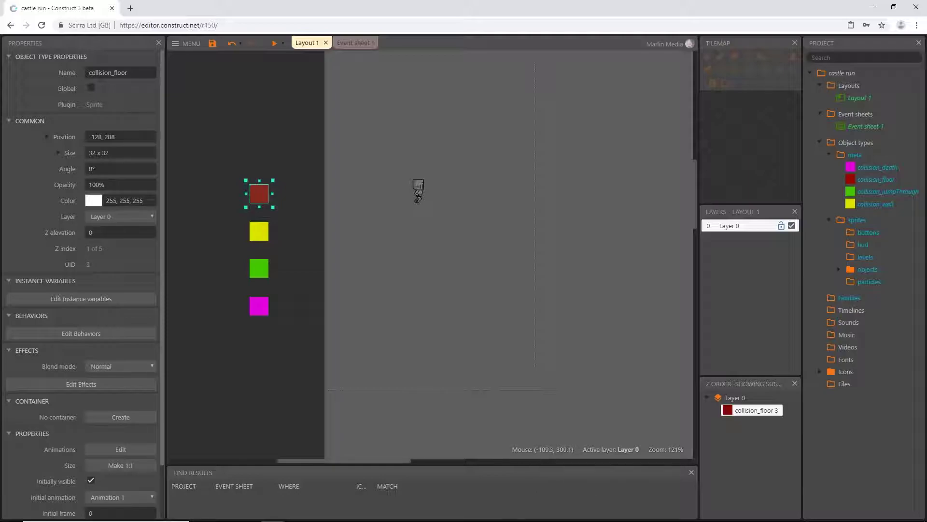
left_click_drag(265, 202, 534, 380, "ctrl")
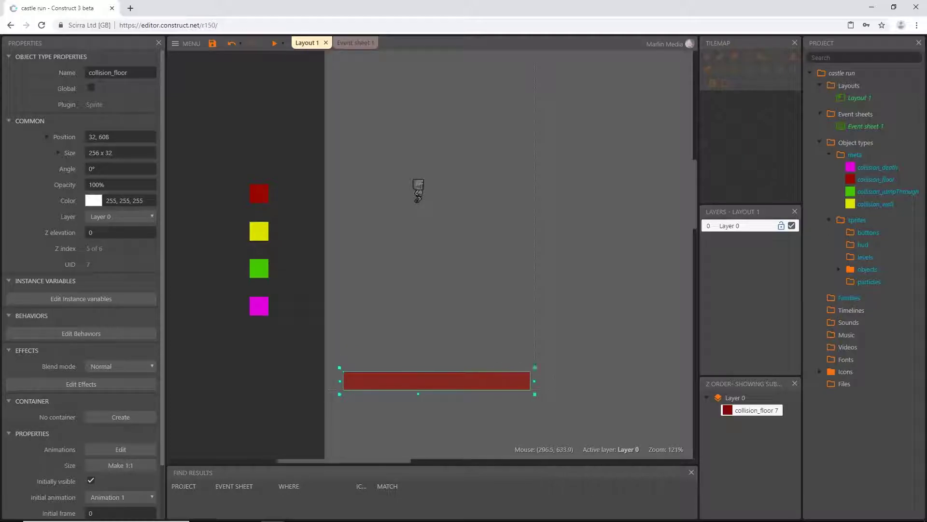
- Widen the long red floor bar to 352 x 32 and move it up to 0, 544
left_click_drag(341, 378, 324, 379)
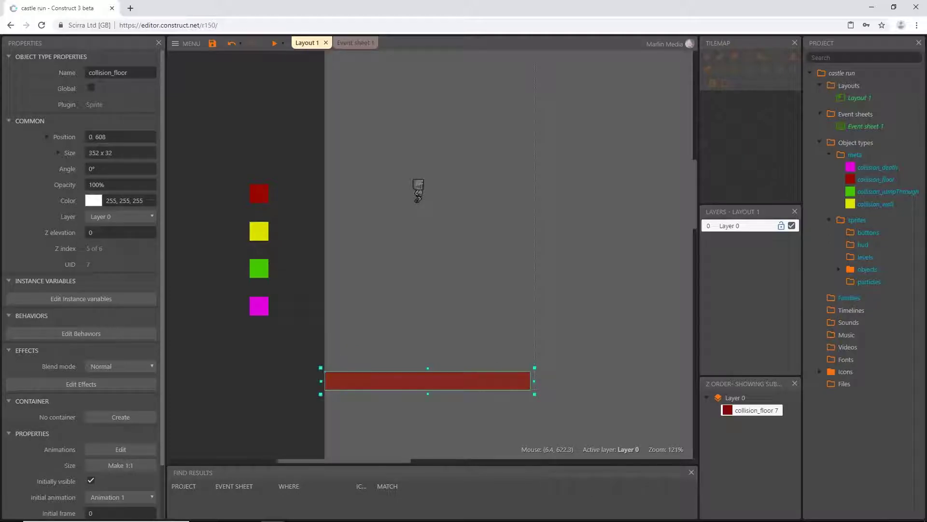
left_click_drag(426, 379, 422, 347)
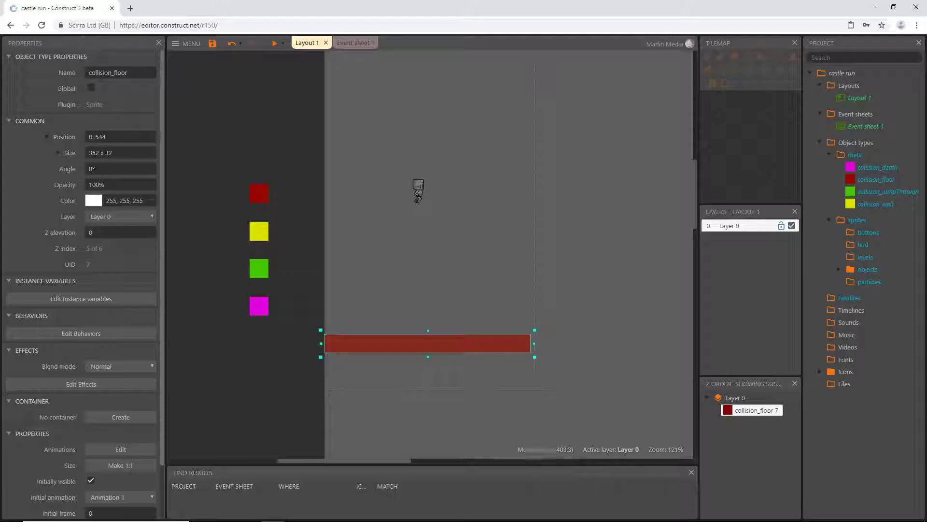
- Stand two yellow collision_wall copies, each 32 x 192, on the floor's ends at X 0 and X 320, with their tops at Y 352
left_click(261, 231)
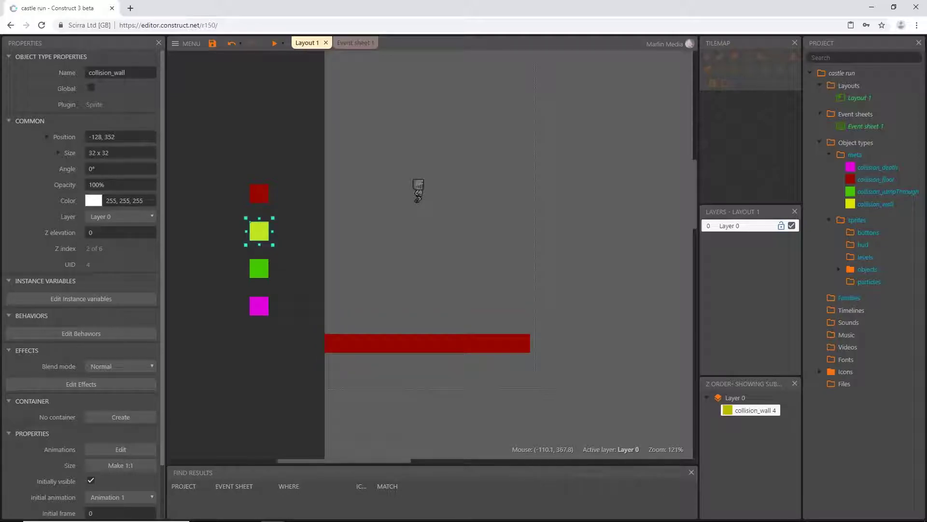
left_click_drag(259, 231, 344, 315, "ctrl")
key("Left")
key("Left")
key("Left")
key("Left")
key("Left")
key("Left")
key("Left")
key("Left")
key("Left")
key("Left")
key("Left")
key("Left")
key("Left")
key("Left")
key("Left")
key("Left")
key("Left")
key("Left")
key("Left")
key("Left")
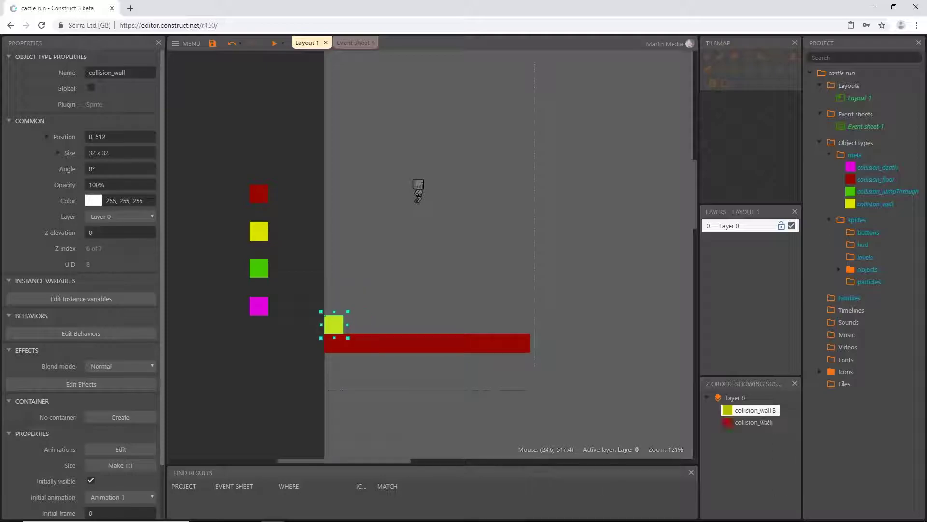
left_click_drag(334, 312, 334, 218)
left_click_drag(336, 282, 514, 291, "ctrl")
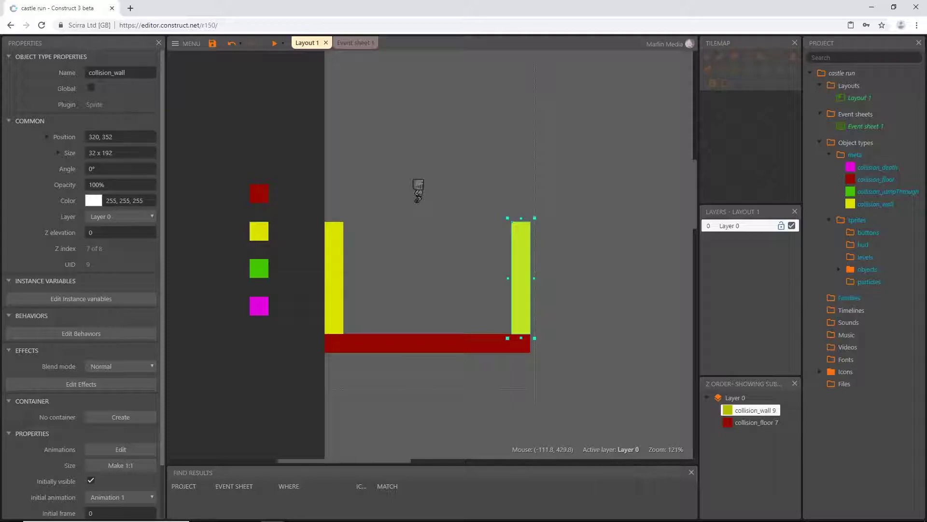
- Place a copy of the green collision_jumpThrough square against the left wall at 32, 384 and stretch it to about 96 x 32
left_click(259, 267)
left_click_drag(267, 273, 361, 288, "ctrl")
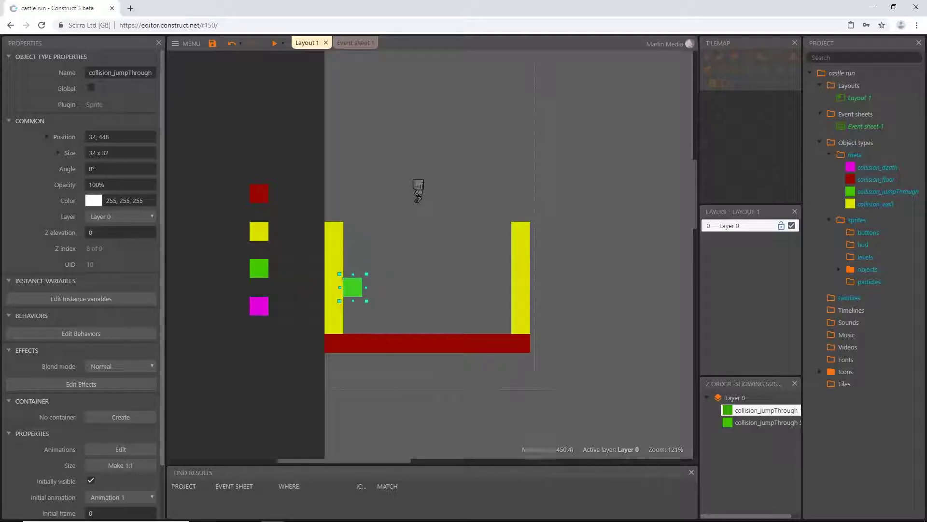
left_click_drag(356, 285, 403, 250)
- Add two collision_floor copies: a 192 x 32 platform at 128, 384 and a 64 x 64 block at 32, 480
left_click(260, 193)
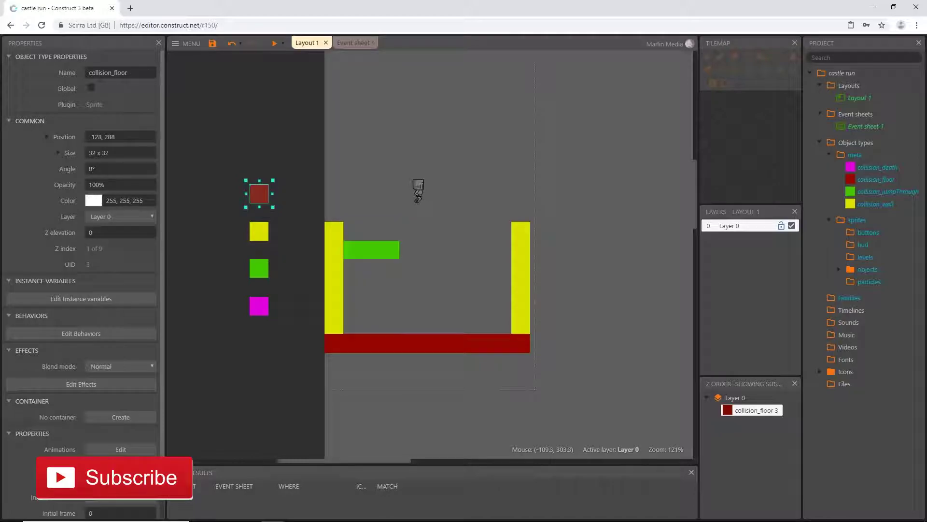
left_click_drag(261, 196, 516, 250, "ctrl")
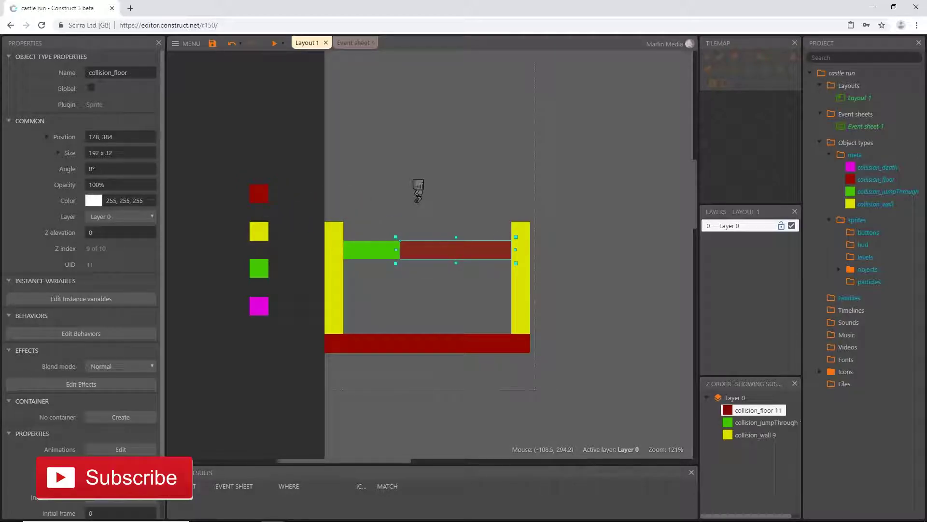
left_click(261, 197)
left_click_drag(259, 194, 377, 299, "ctrl")
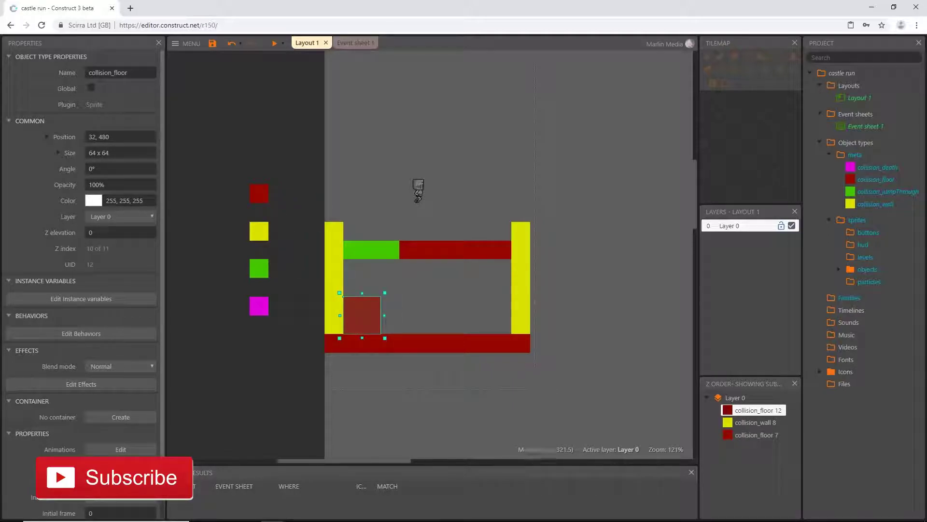
- Extend both yellow walls upward to 32 x 256
left_click(331, 216)
left_click_drag(335, 222, 334, 181)
left_click(521, 289)
left_click_drag(521, 222, 521, 182)
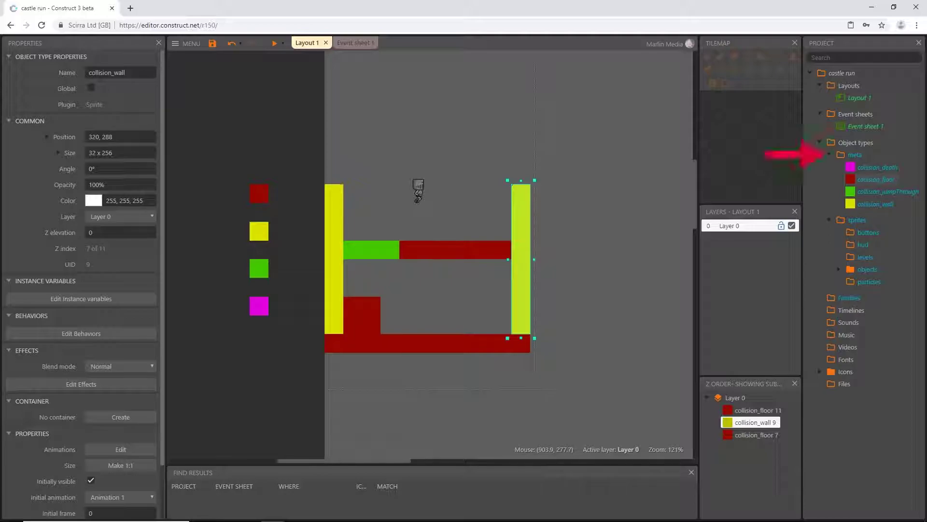
- Add the Solid behavior to the collision_floor object type
left_click(851, 179)
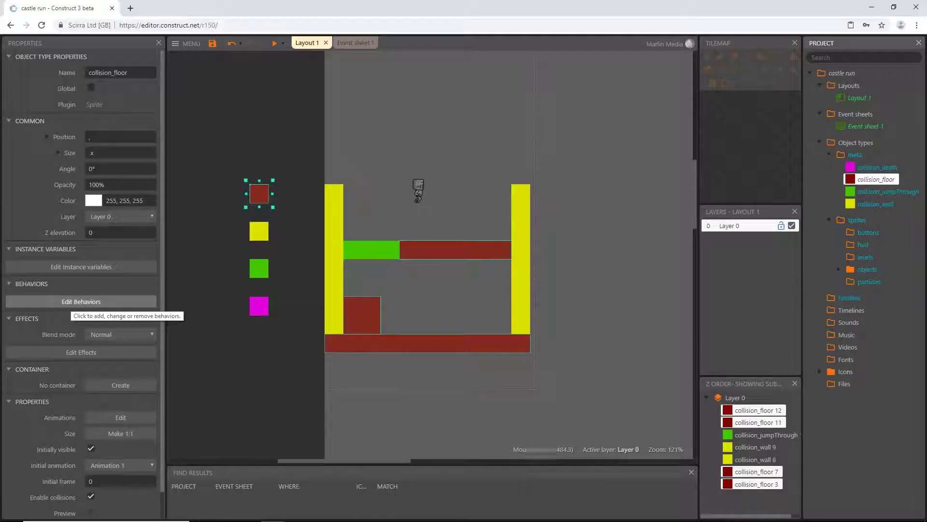
left_click(82, 301)
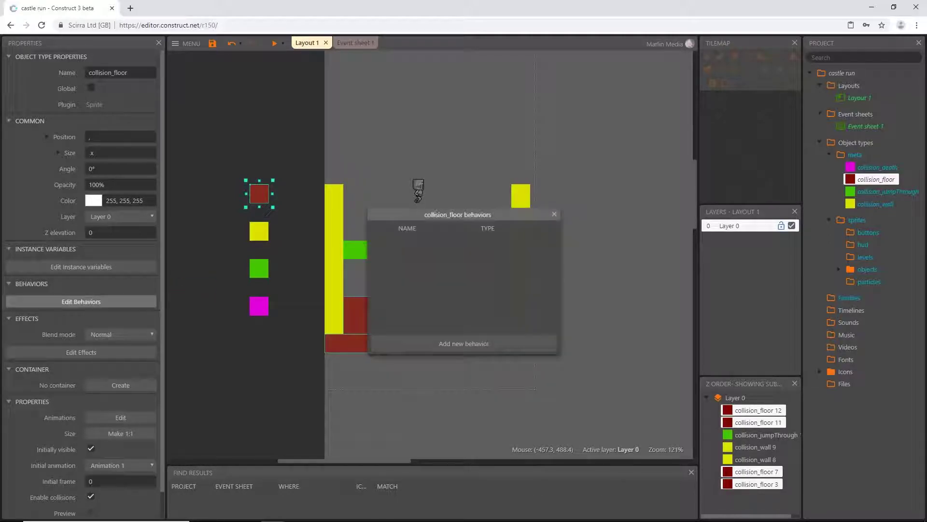
left_click(464, 344)
left_click(513, 235)
left_click(548, 389)
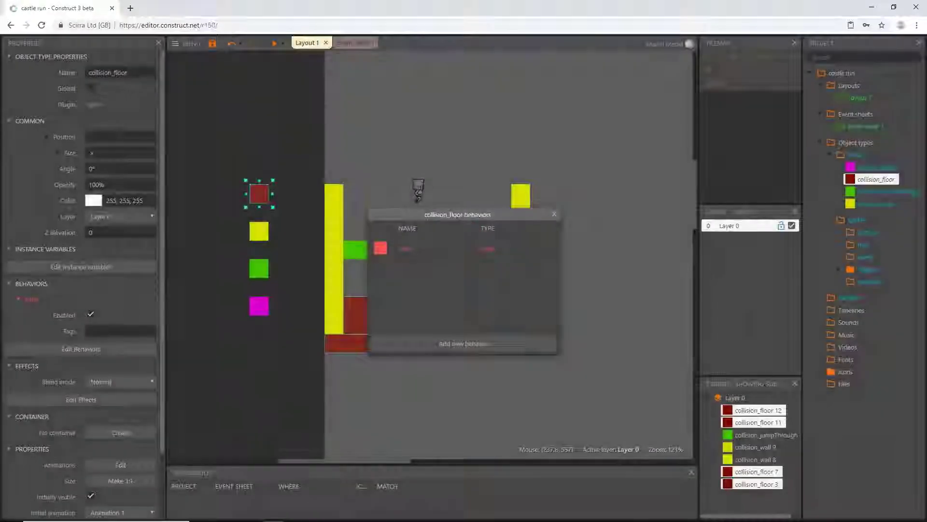
left_click(554, 215)
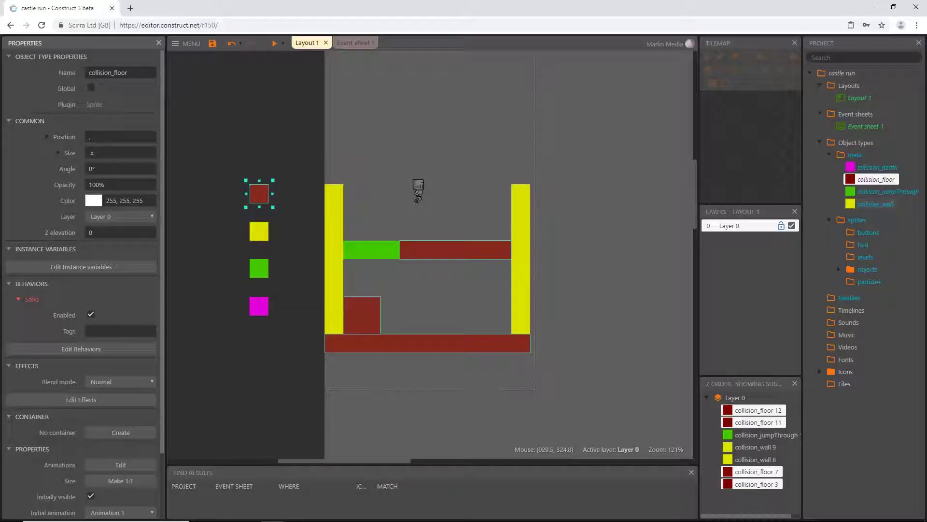
- Add the Solid behavior to the collision_wall object type
left_click(875, 204)
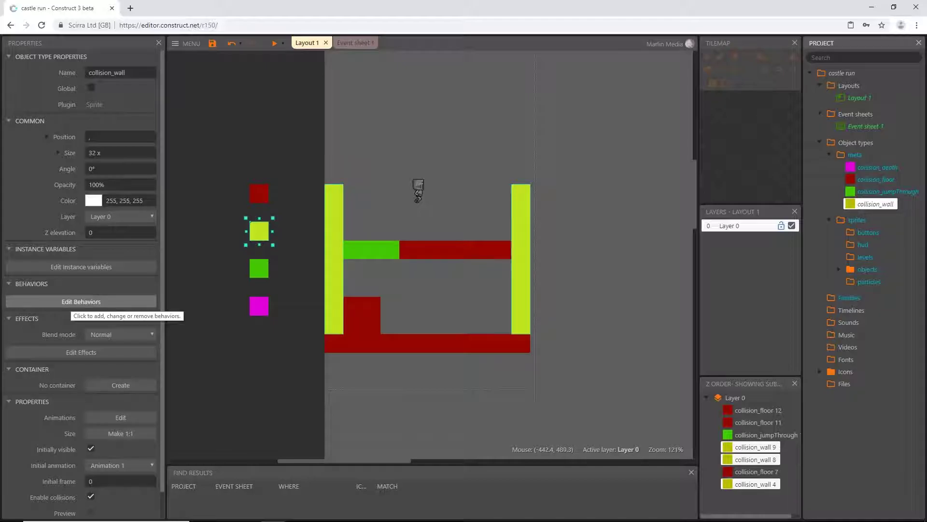
left_click(72, 302)
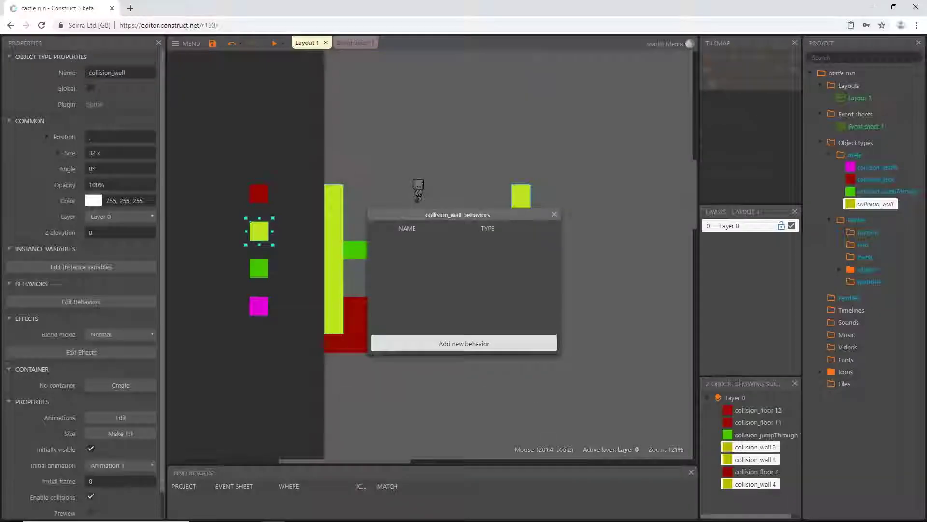
left_click(464, 343)
double_click(512, 237)
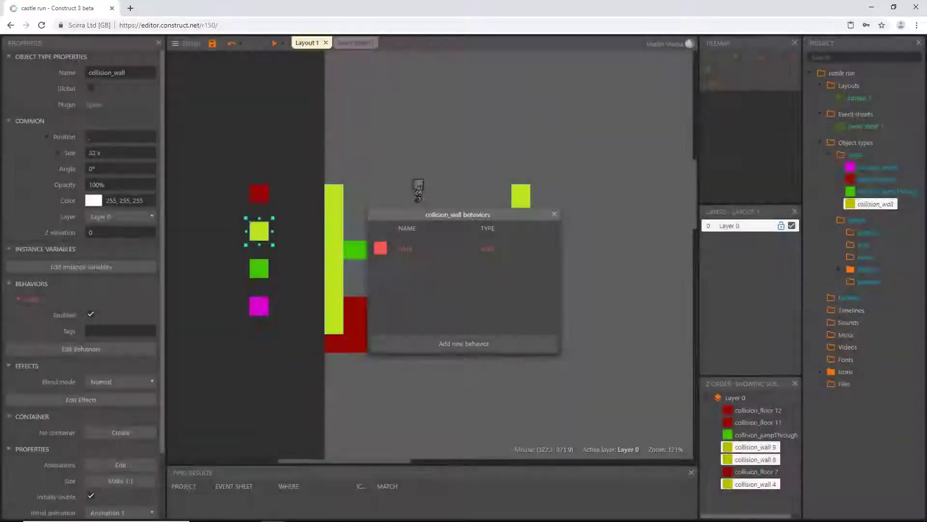
left_click(554, 214)
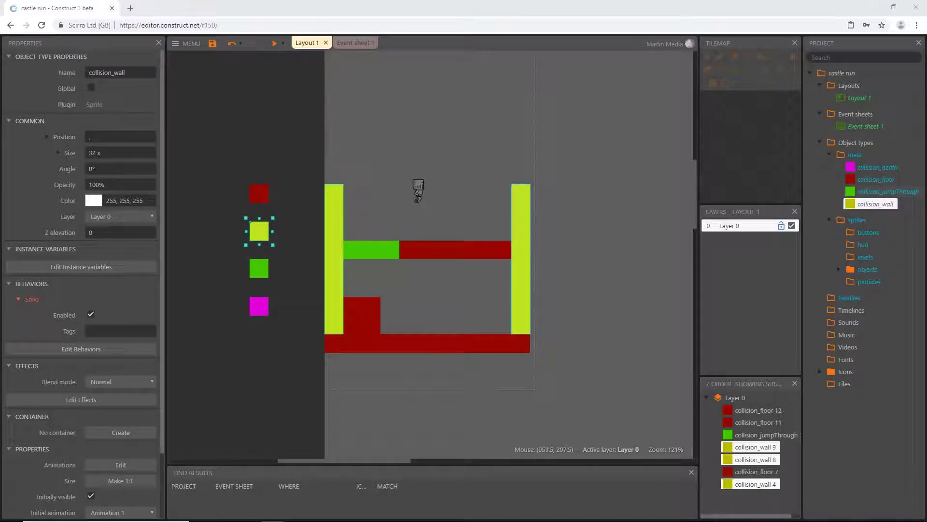
- Add the Jump-thru behavior to the collision_jumpThrough object type
left_click(882, 192)
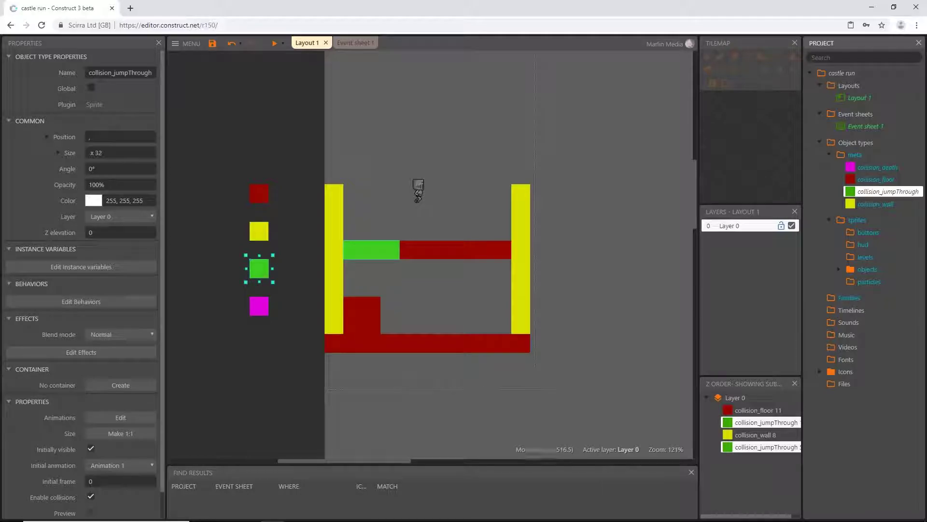
left_click(81, 301)
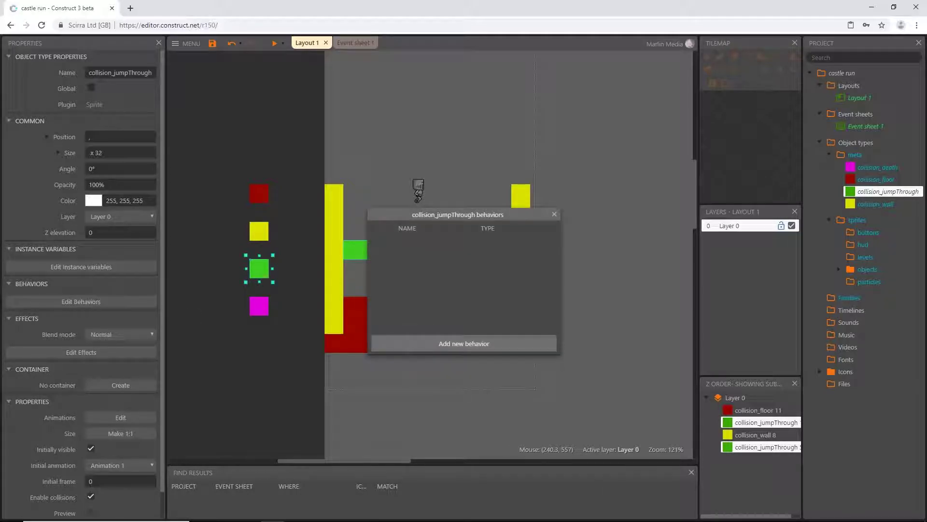
left_click(464, 344)
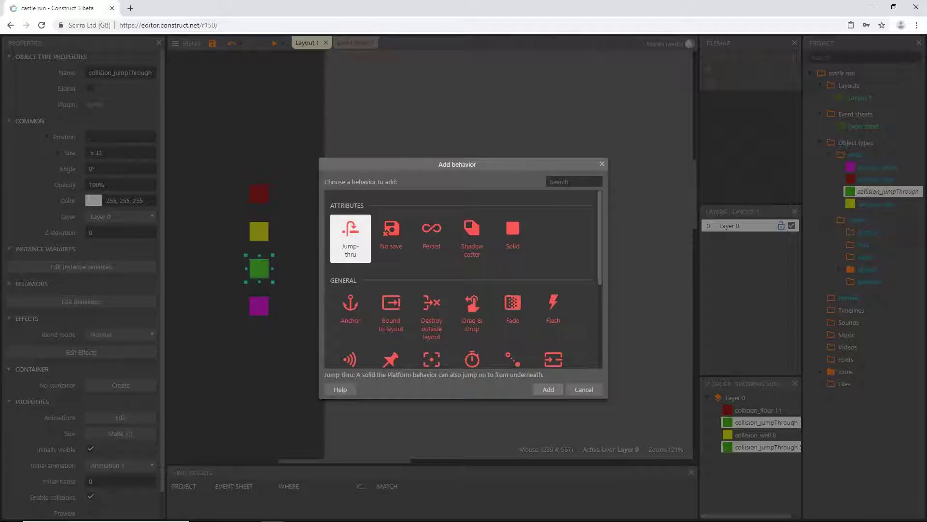
double_click(351, 238)
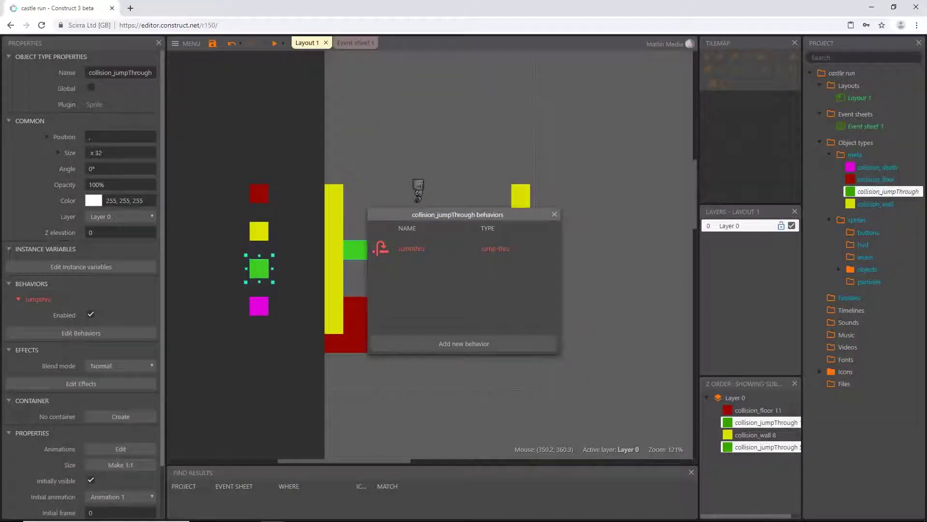
left_click(554, 214)
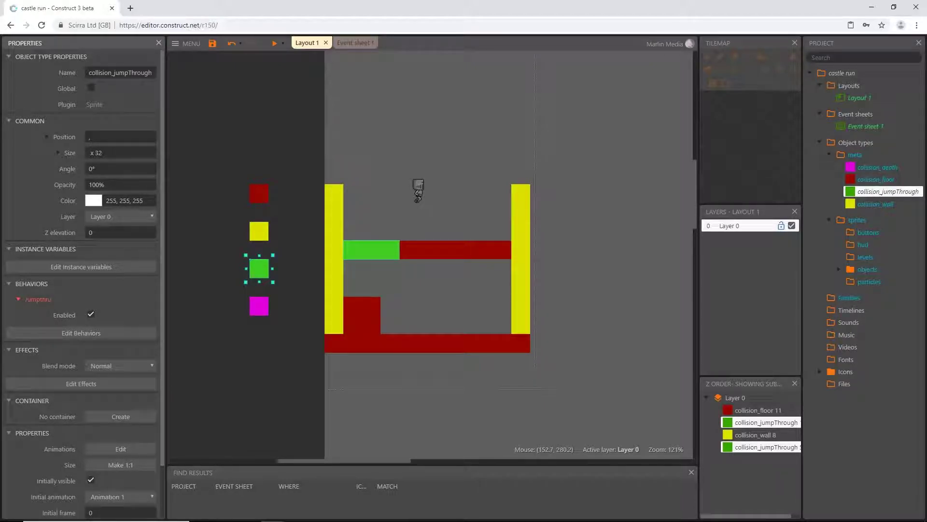
- Add the Platform behavior to the player and place the player on the floor at 288, 544
left_click(418, 195)
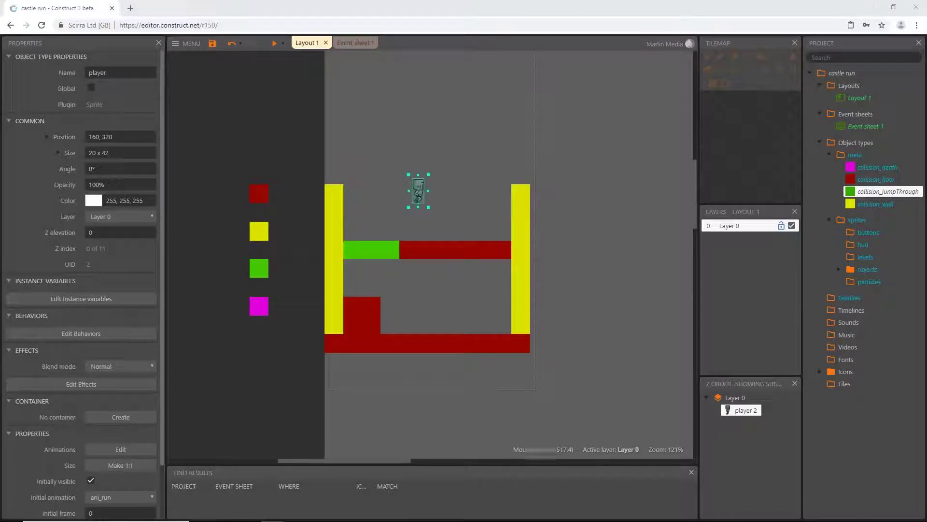
left_click(81, 334)
left_click(464, 344)
scroll(435, 297, "down", 3)
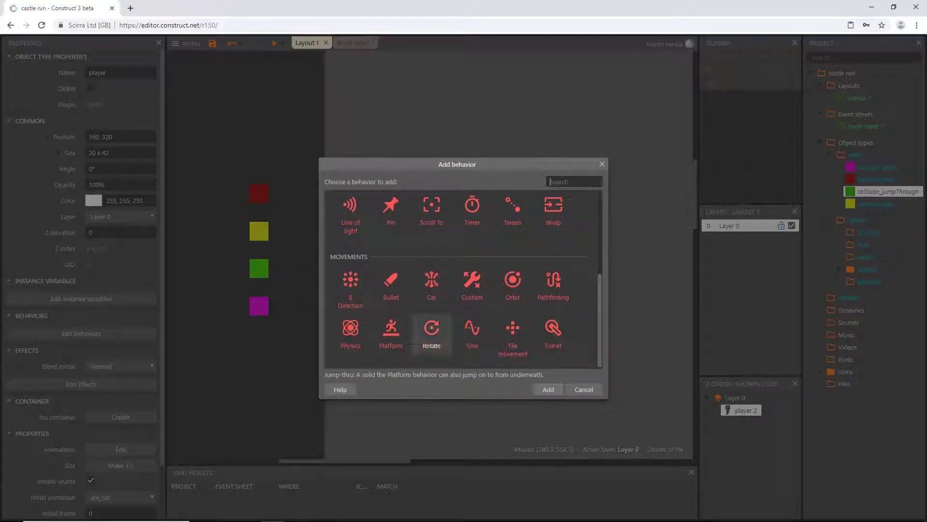
left_click(391, 333)
key("Return")
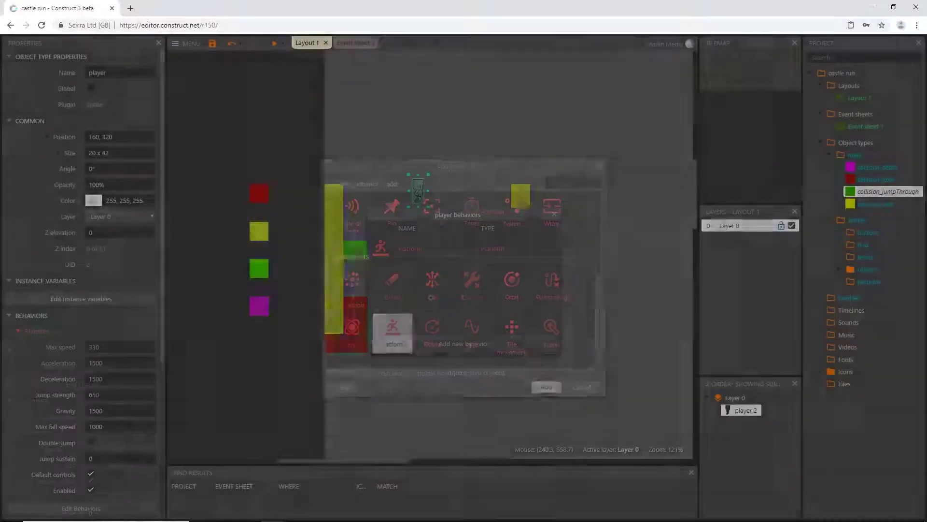
left_click(554, 214)
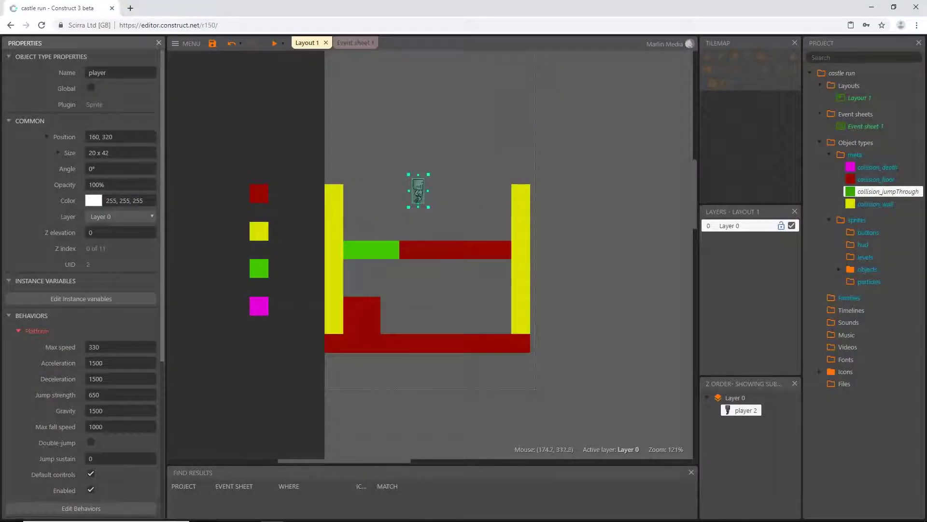
left_click_drag(416, 184, 486, 324)
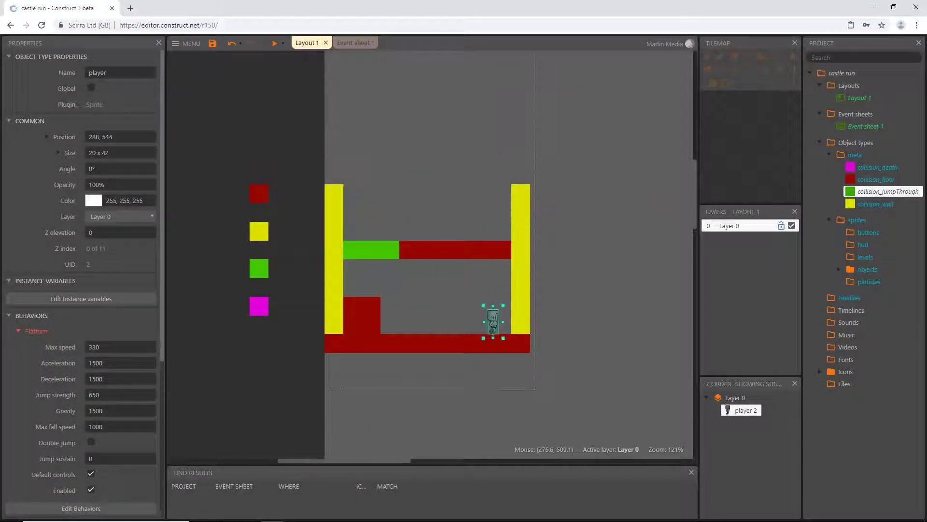
- Set the player's Platform max speed to 200 and jump strength to 585
scroll(92, 367, "down", 3)
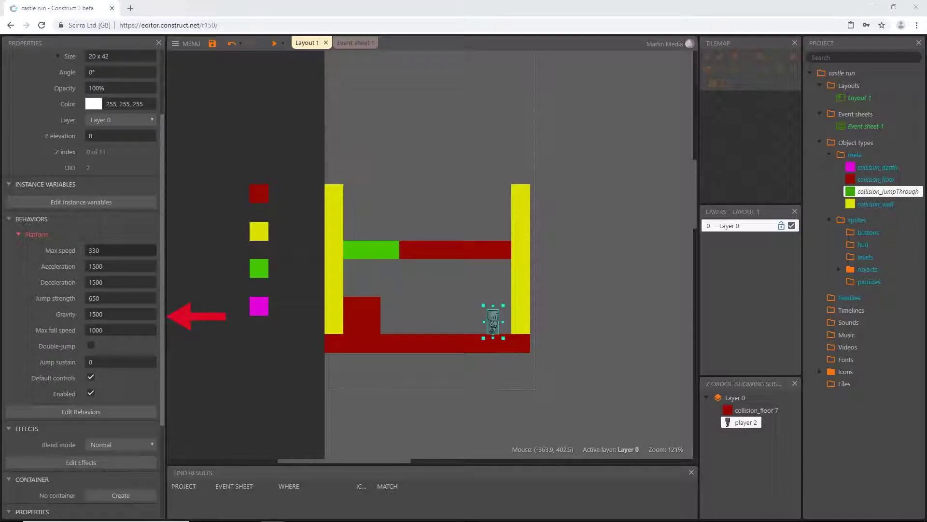
left_click(120, 250)
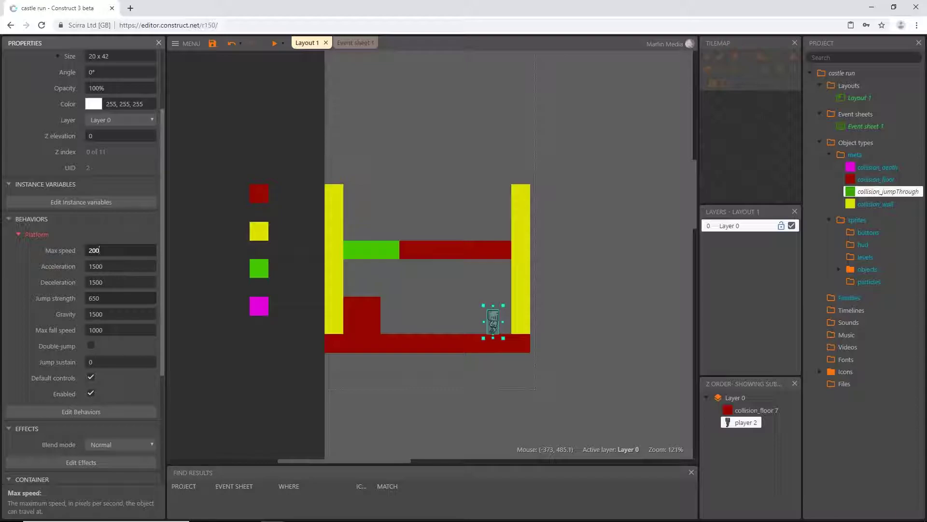
left_click(106, 298)
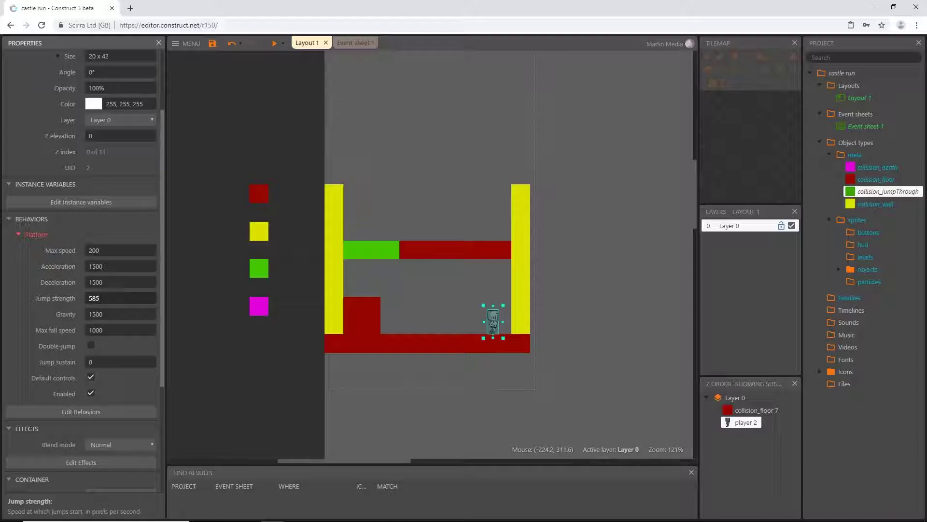
key("Return")
key("Return")
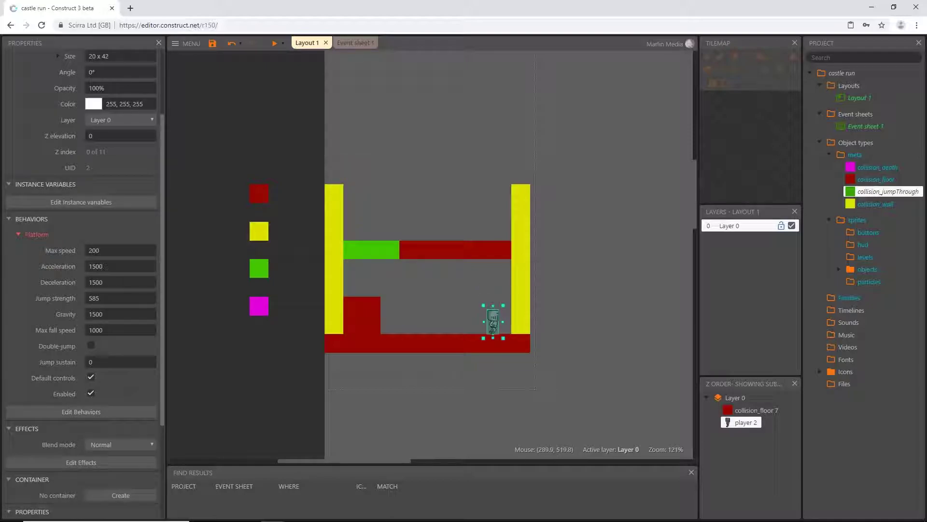
- Preview the layout and test the player's walking in both directions and jumping beneath the red platform
left_click(274, 43)
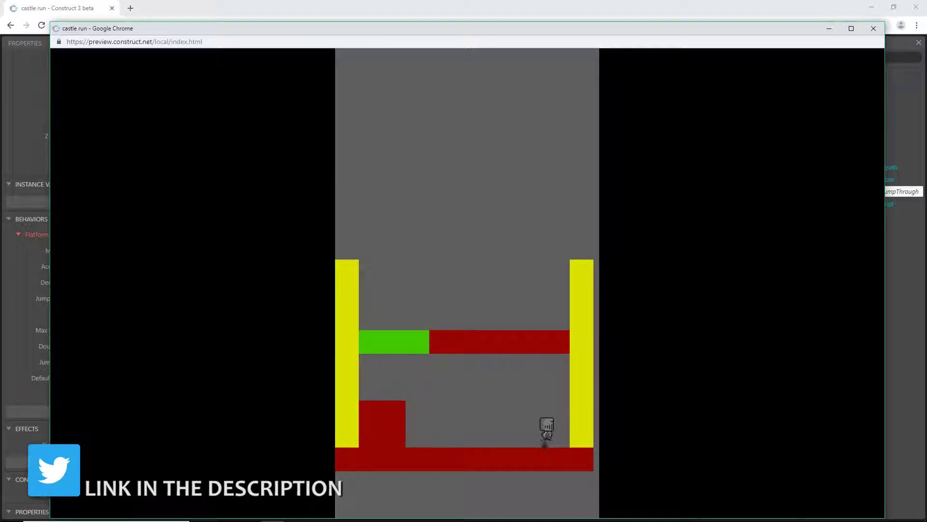
key("Left")
key("Right")
key("Left")
key("Right")
key("Left")
key("Right")
key("Up")
key("Up")
key("Up")
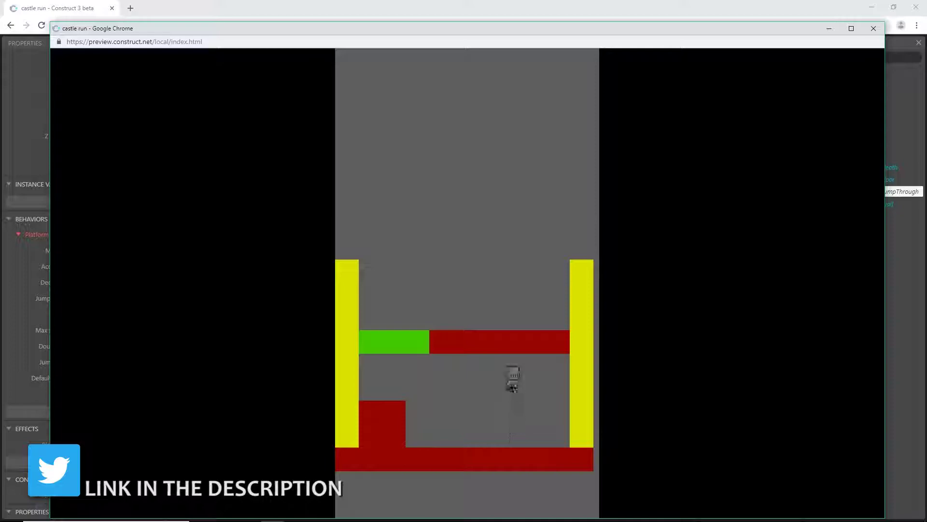
- Test the player against the level collisions by jumping onto the raised red block and running back to the far yellow wall
key("Left")
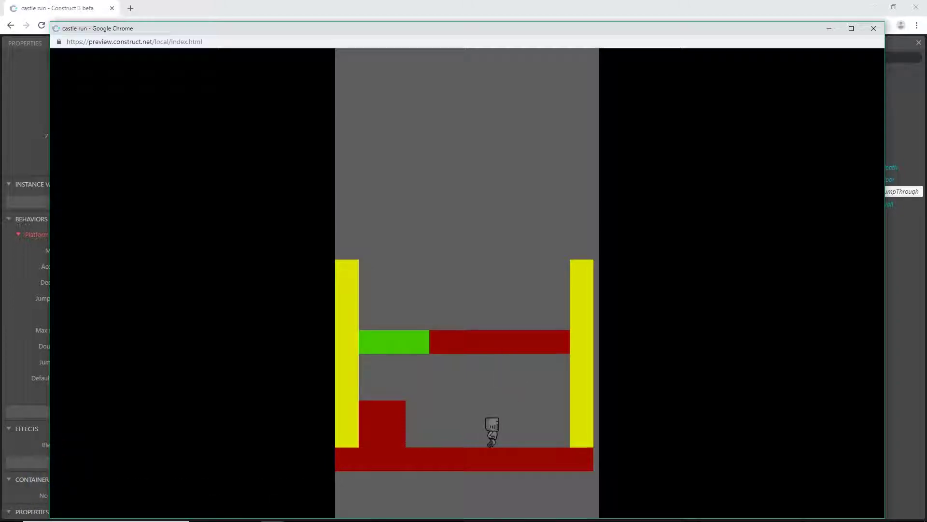
key("Left")
key("Up")
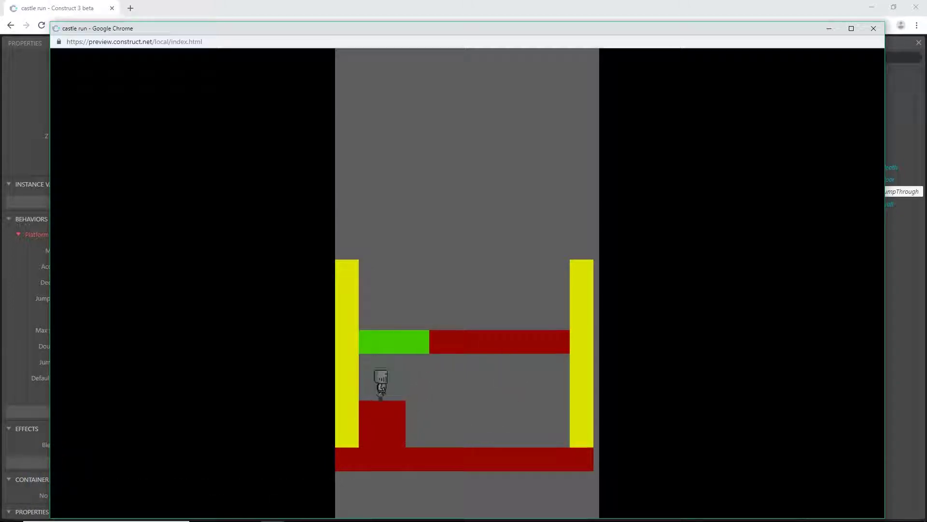
key("Right")
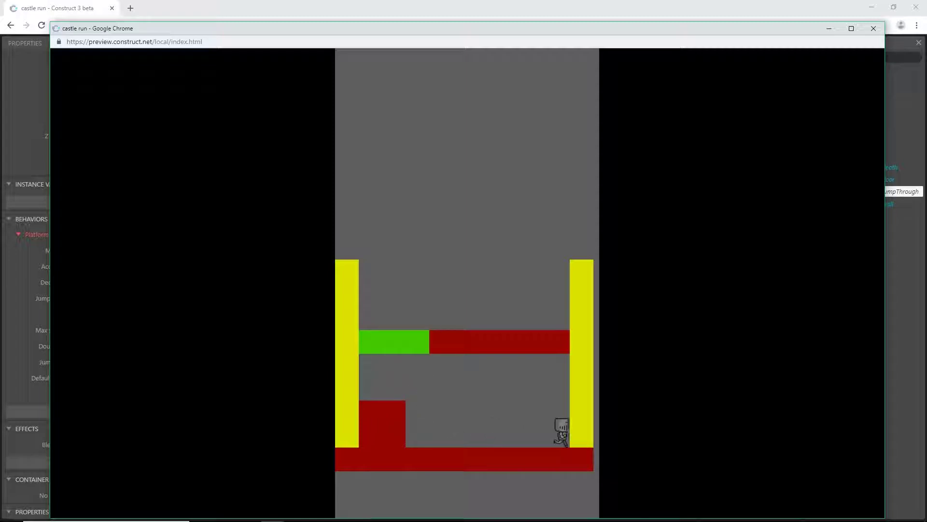
key("Left")
key("Right")
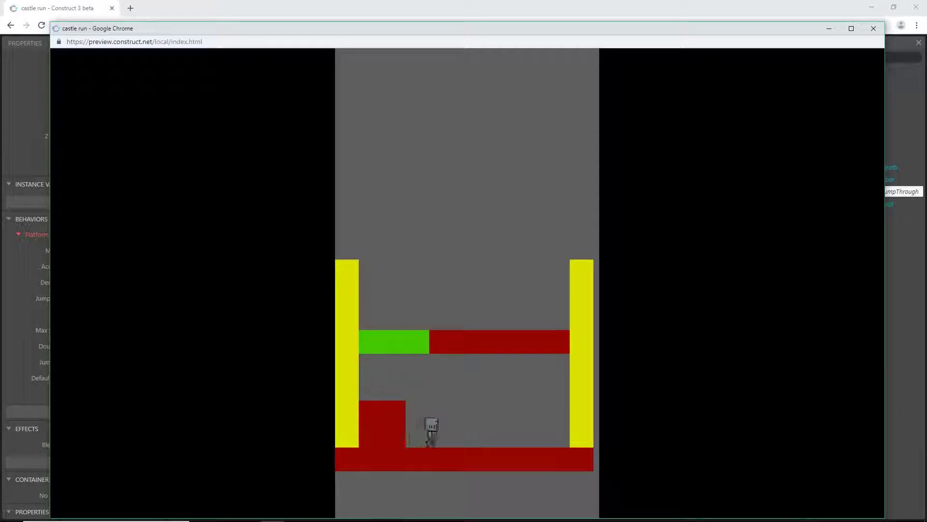
key("Left")
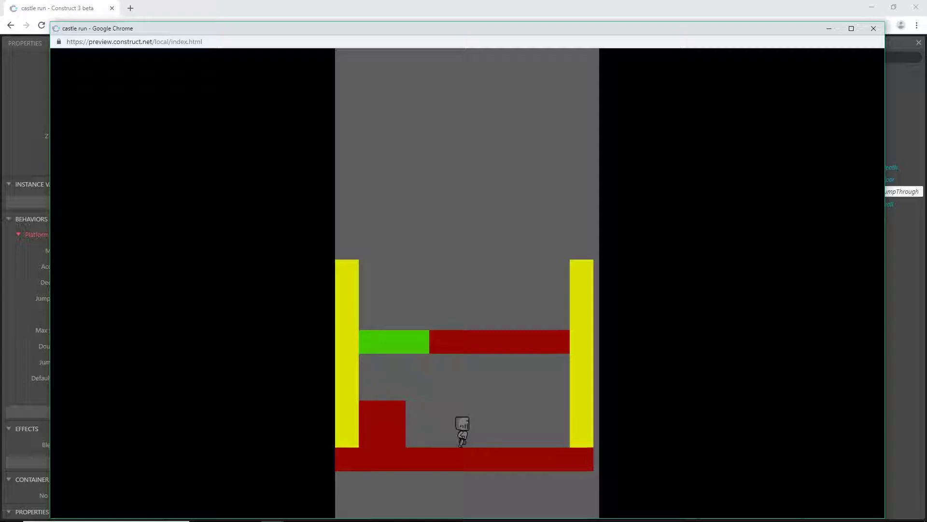
- Test jumping up from the red block through the green jump-through platform and walking on it, and close the preview
key("Left")
key("Up")
key("Up")
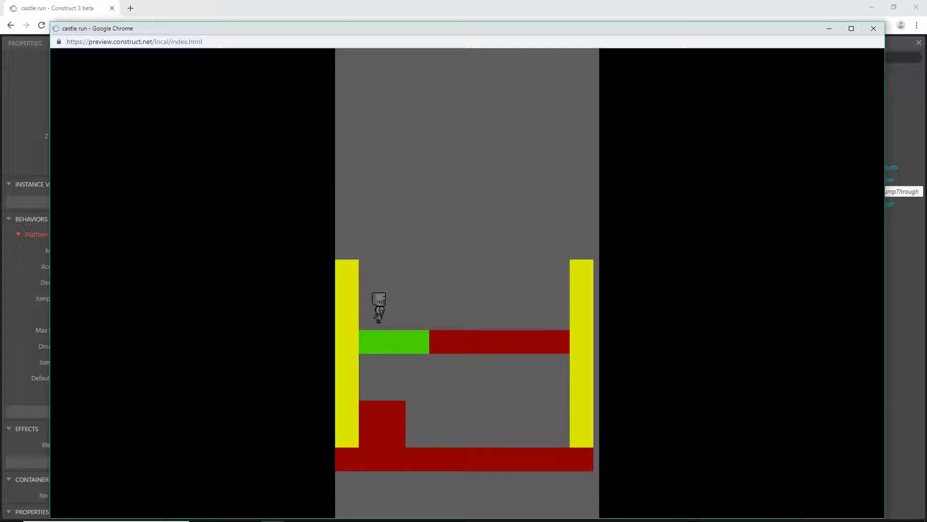
key("Up")
key("Right")
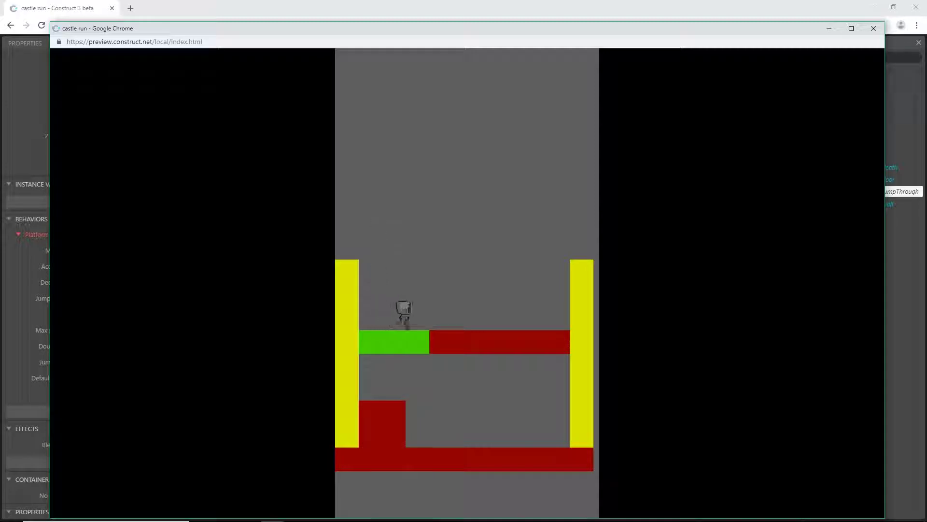
key("Left")
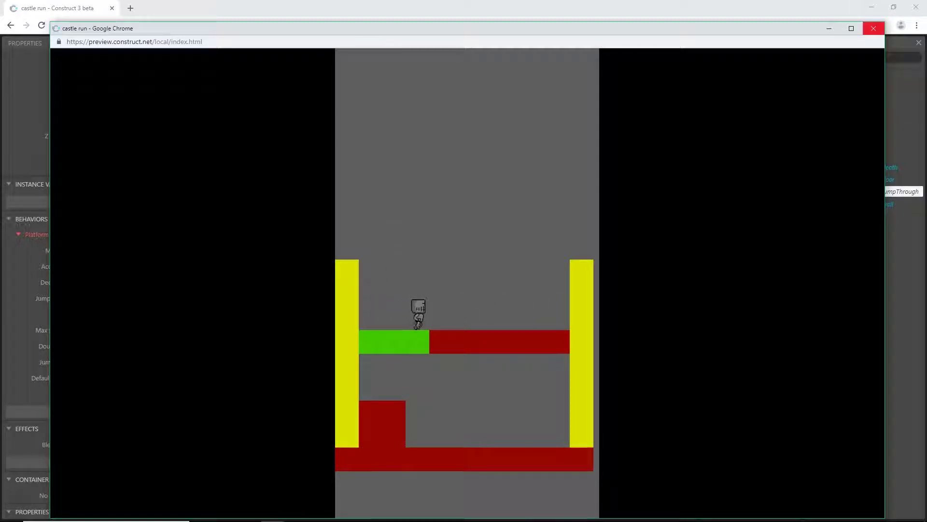
left_click(873, 28)
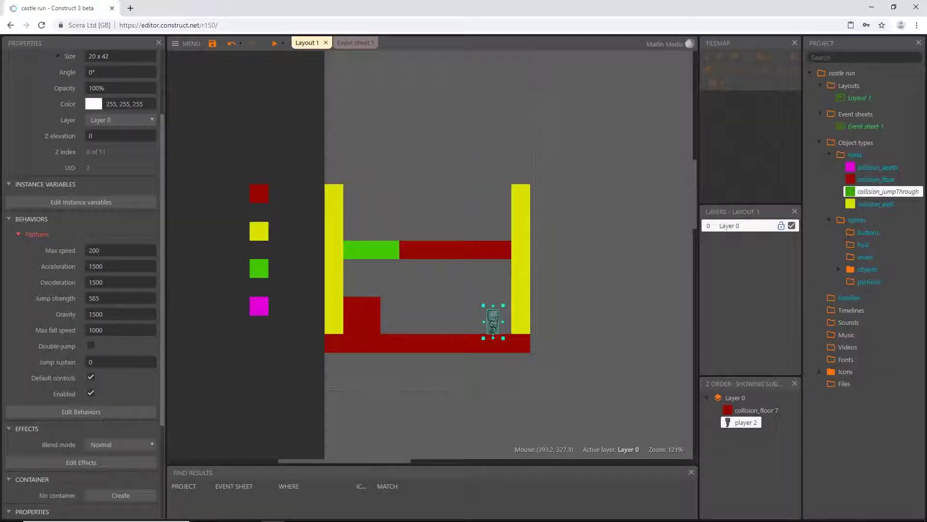
scroll(451, 316, "down", 6, "ctrl")
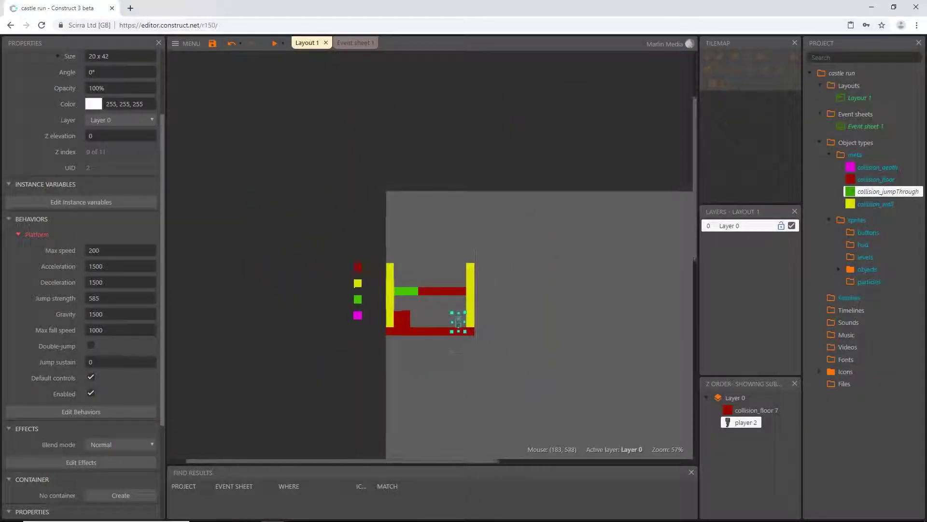
middle_click_drag(348, 305, 382, 310)
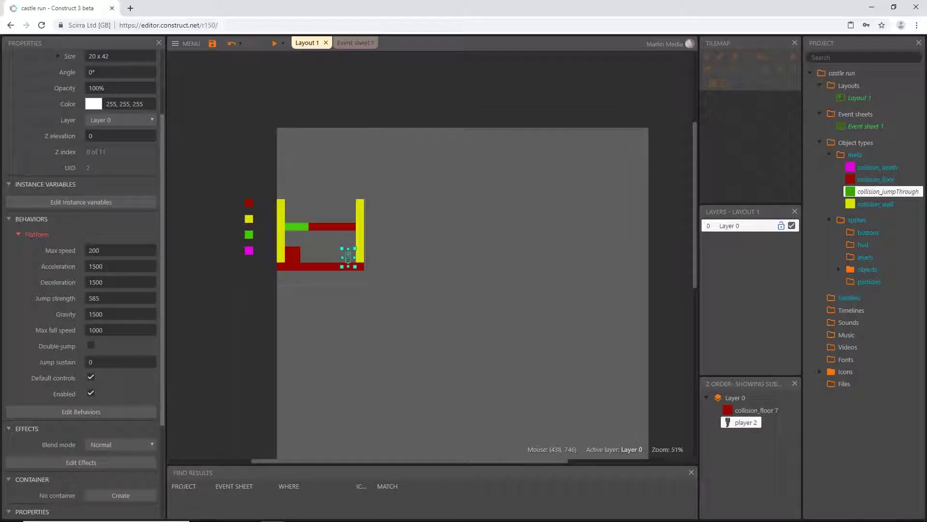